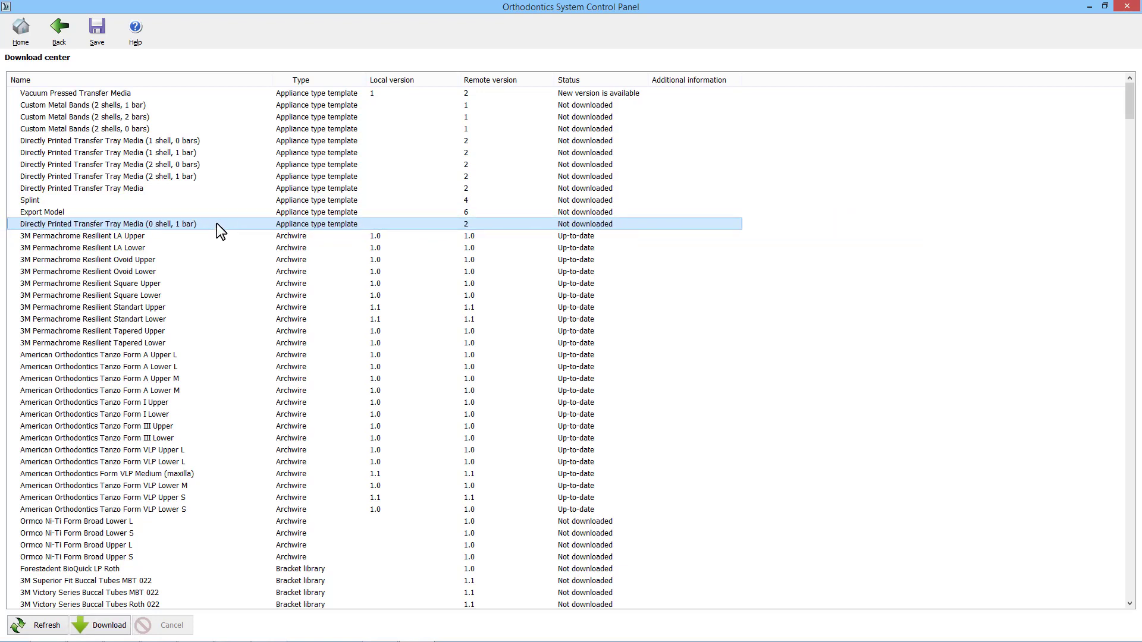
Download the Directly Printed Transfer Tray Media (0 shell, 1 bar) appliance template, save the changes and close the control panel.
click(110, 626)
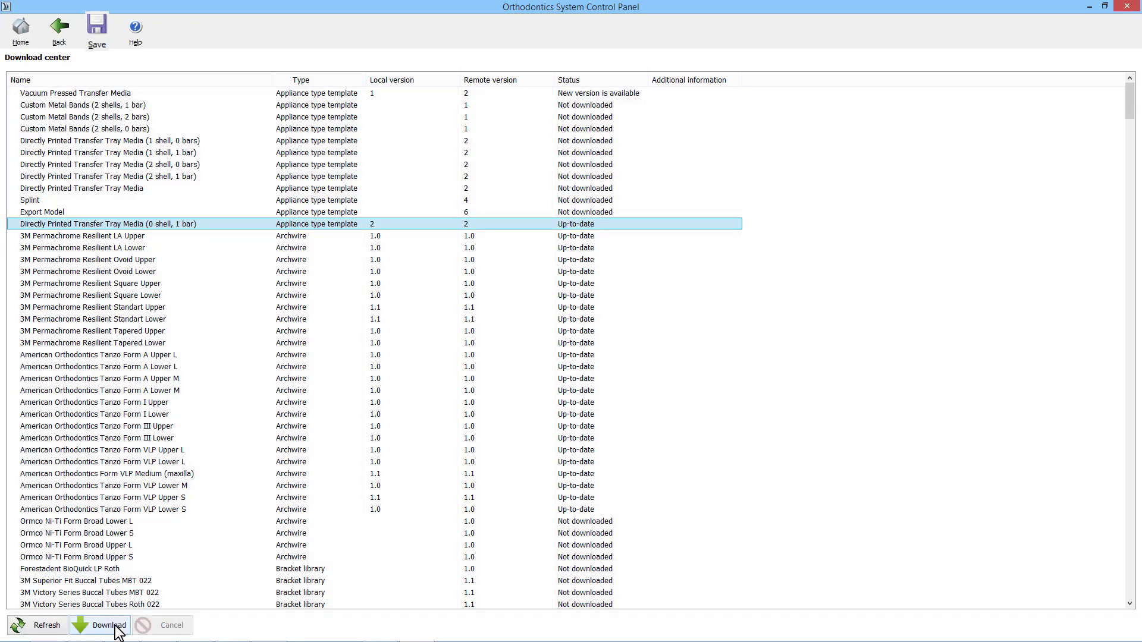
click(105, 44)
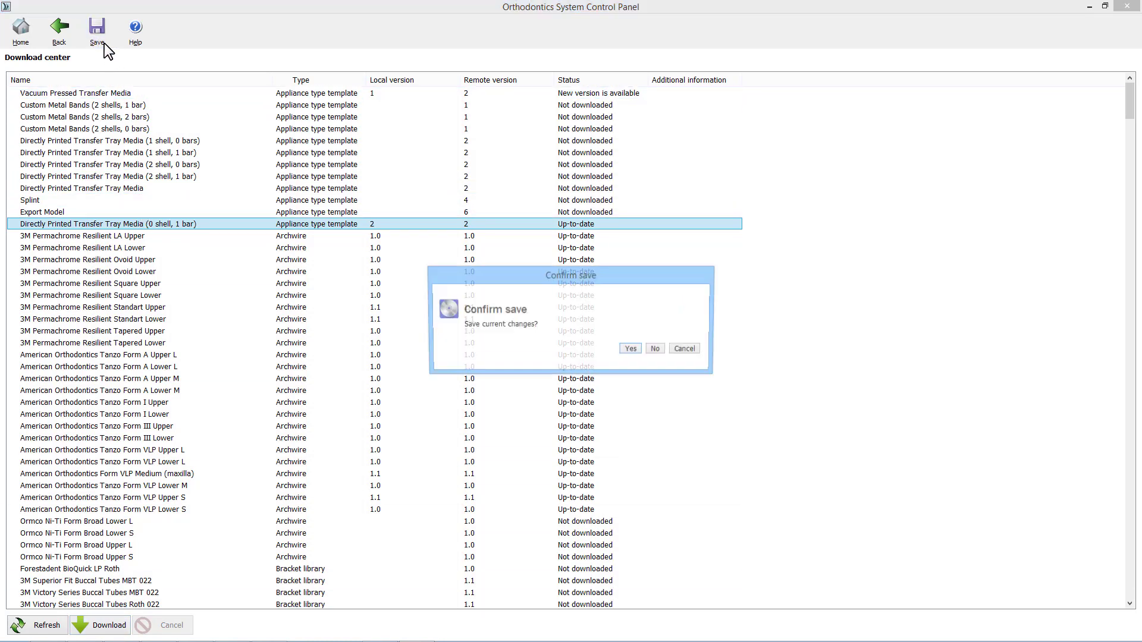
click(630, 350)
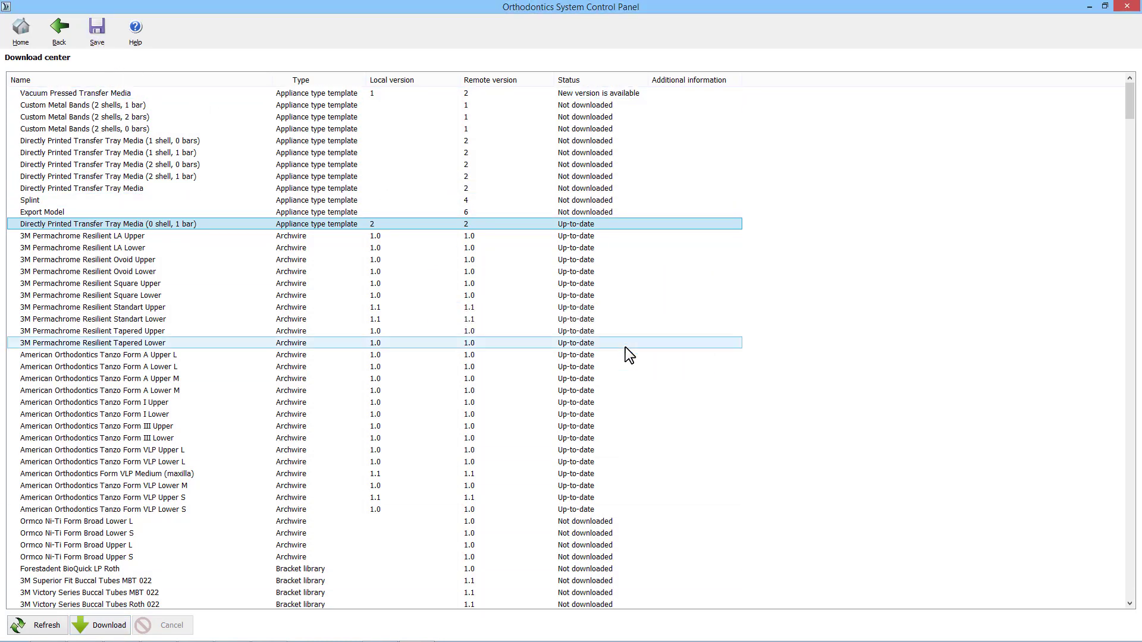
click(1134, 7)
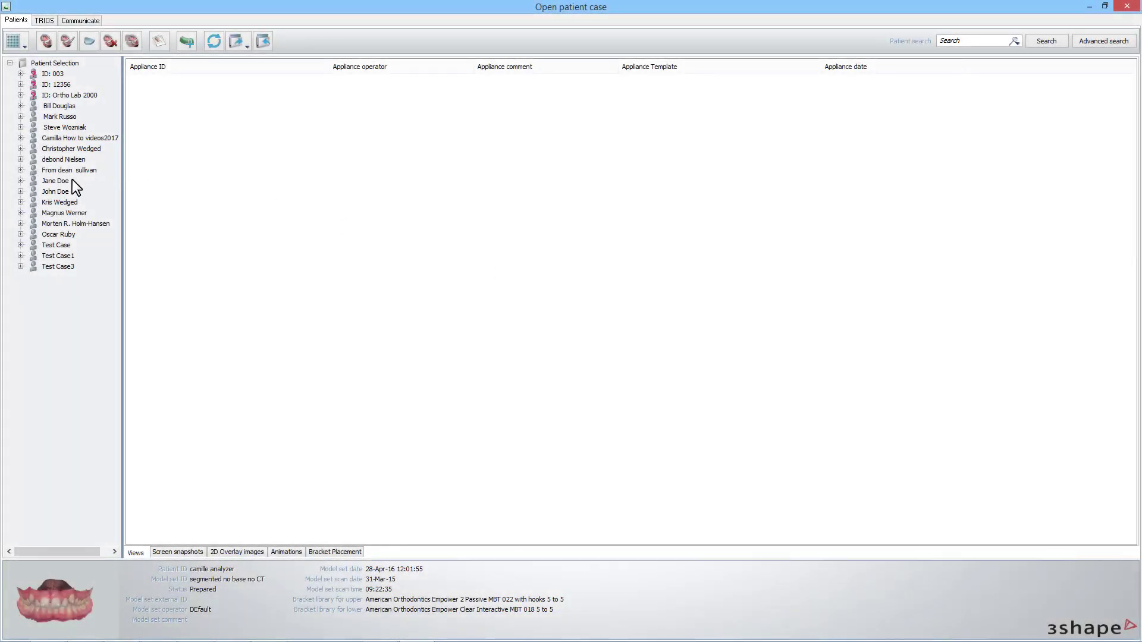
Start a new appliance for the patient's model set "segmented no base no CT" and name it Transfer Tray.
click(20, 181)
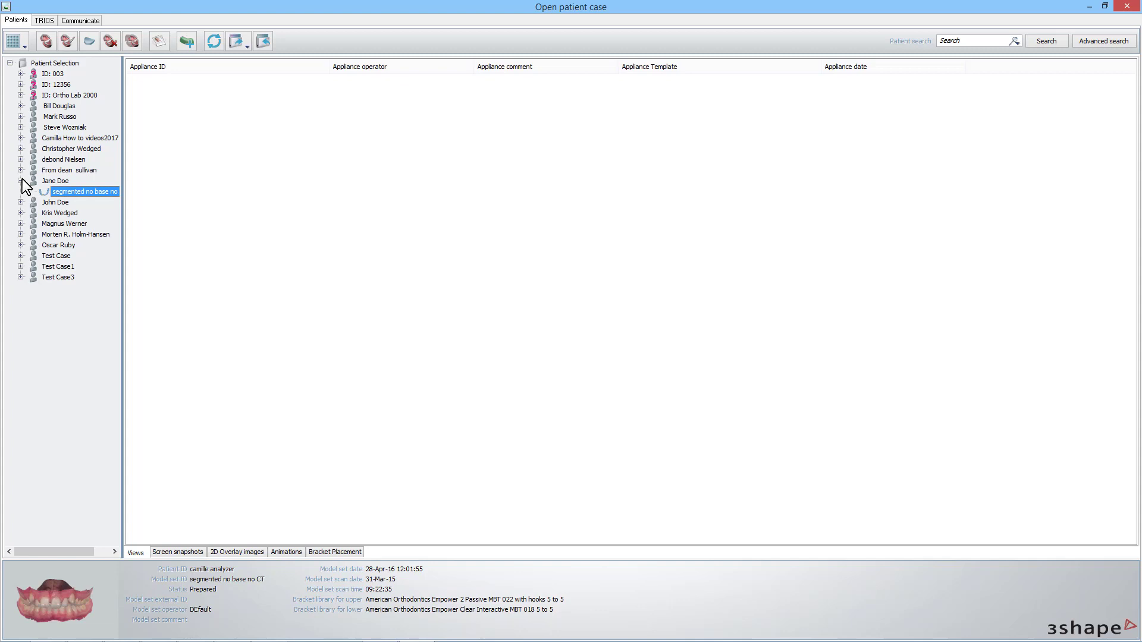
right_click(91, 194)
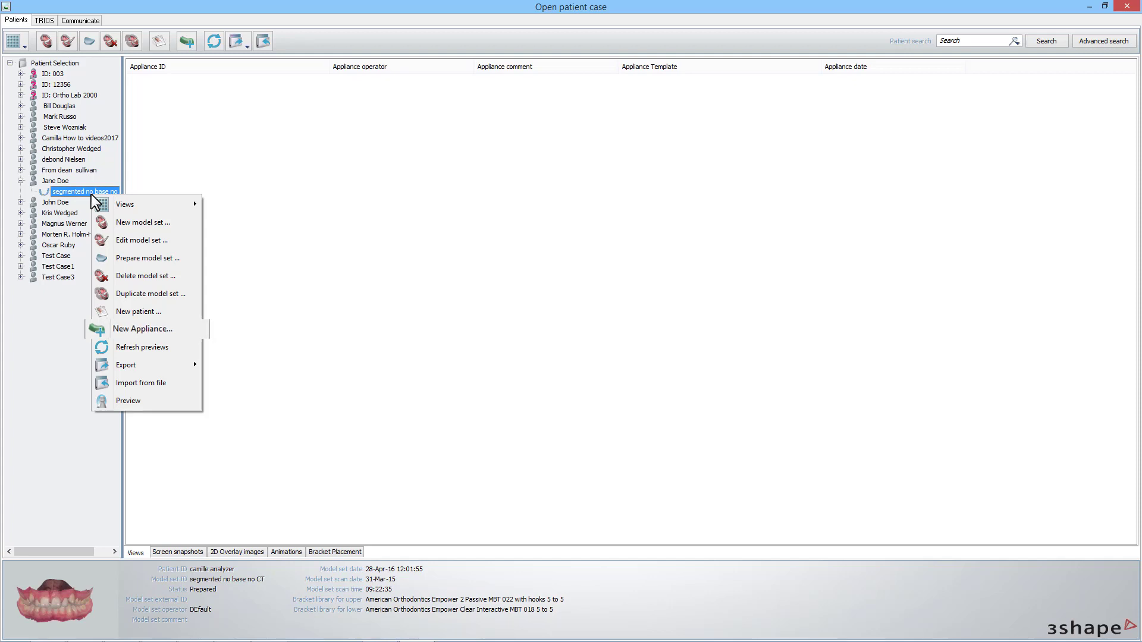
click(188, 328)
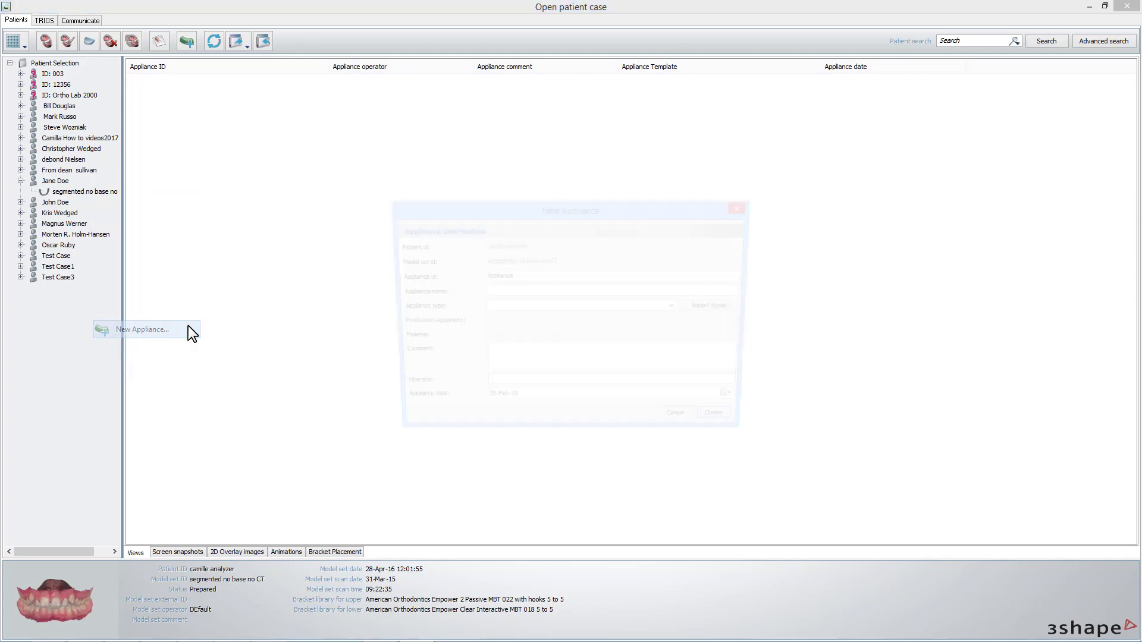
click(500, 292)
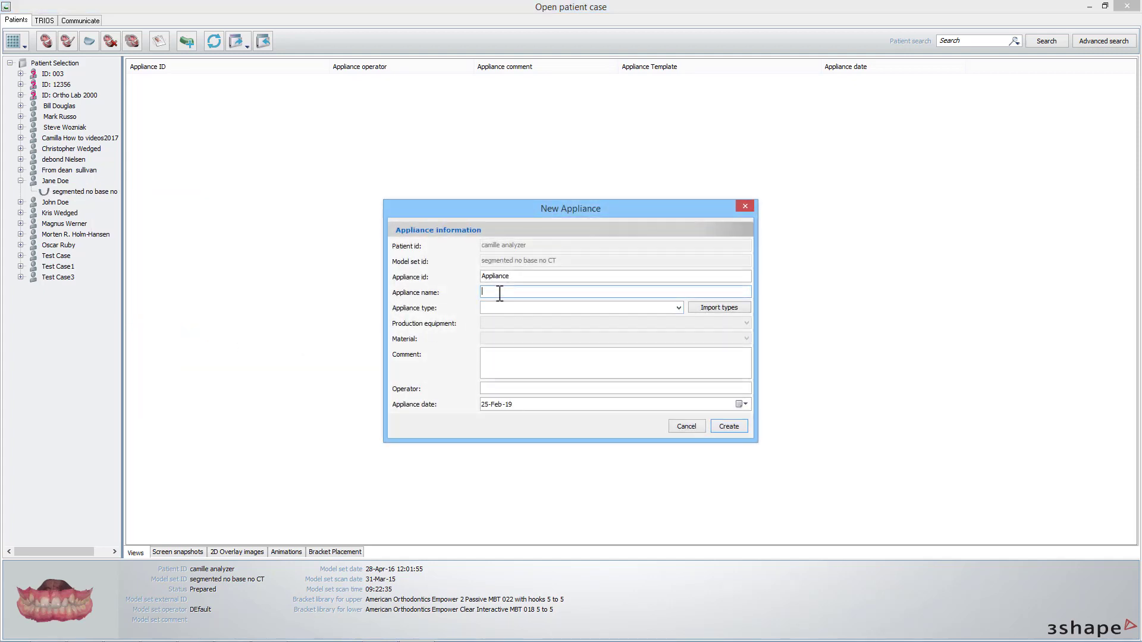
text(Transfer Tray)
Create the appliance with type Directly Printed Transfer Tray Media (0 shell, 1 bar), equipment MoonRay S and material NextDent Indirect Bonding Tray (Ortho IBT).
click(679, 308)
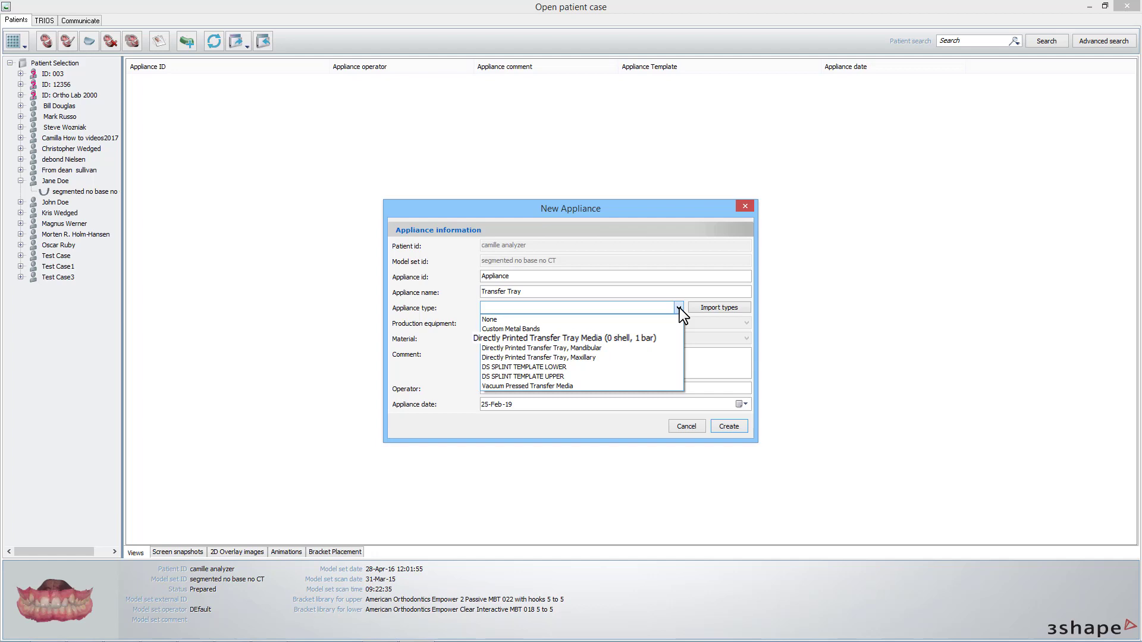
click(612, 338)
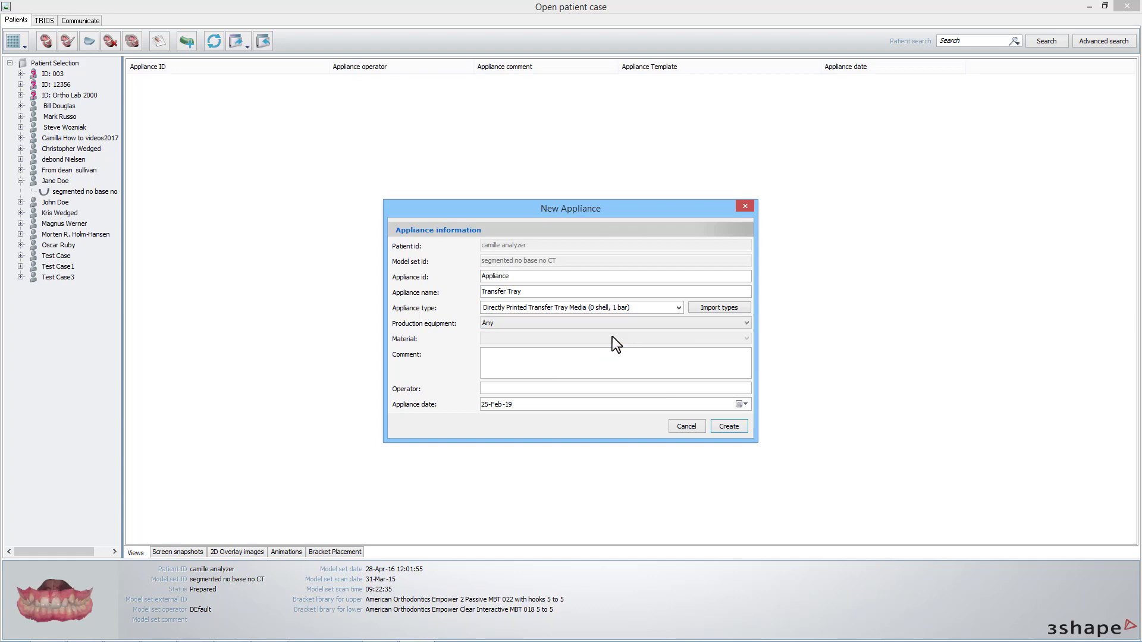
click(583, 324)
click(563, 342)
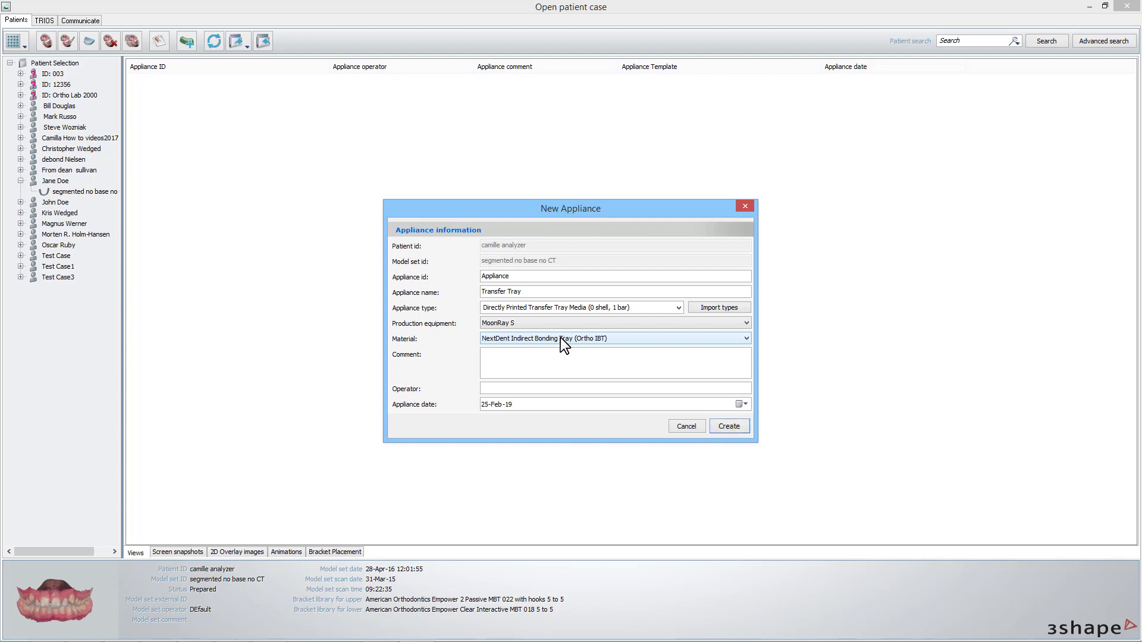
click(715, 427)
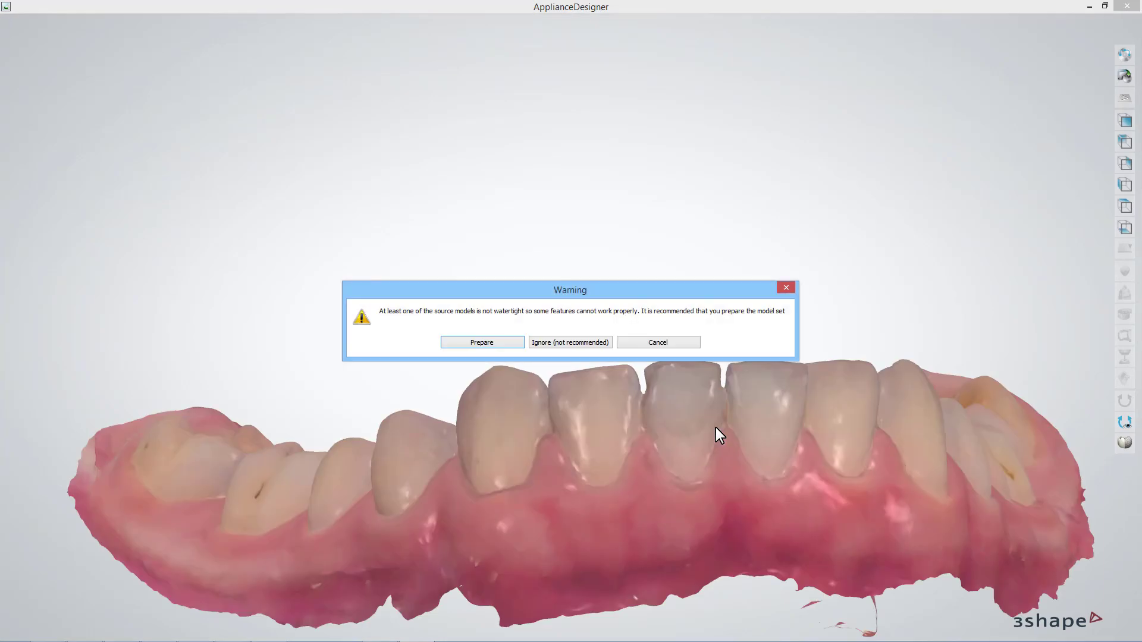
Skip preparing the non-watertight model set and update the mandibular archwire plane from OrthoAnalyzer.
click(564, 342)
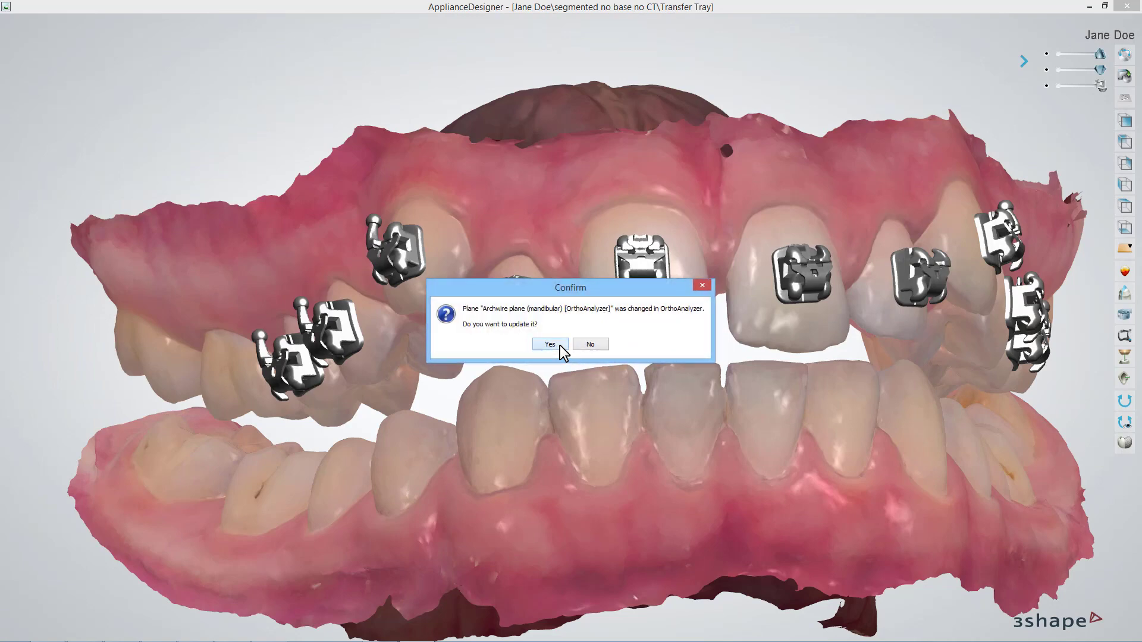
click(550, 344)
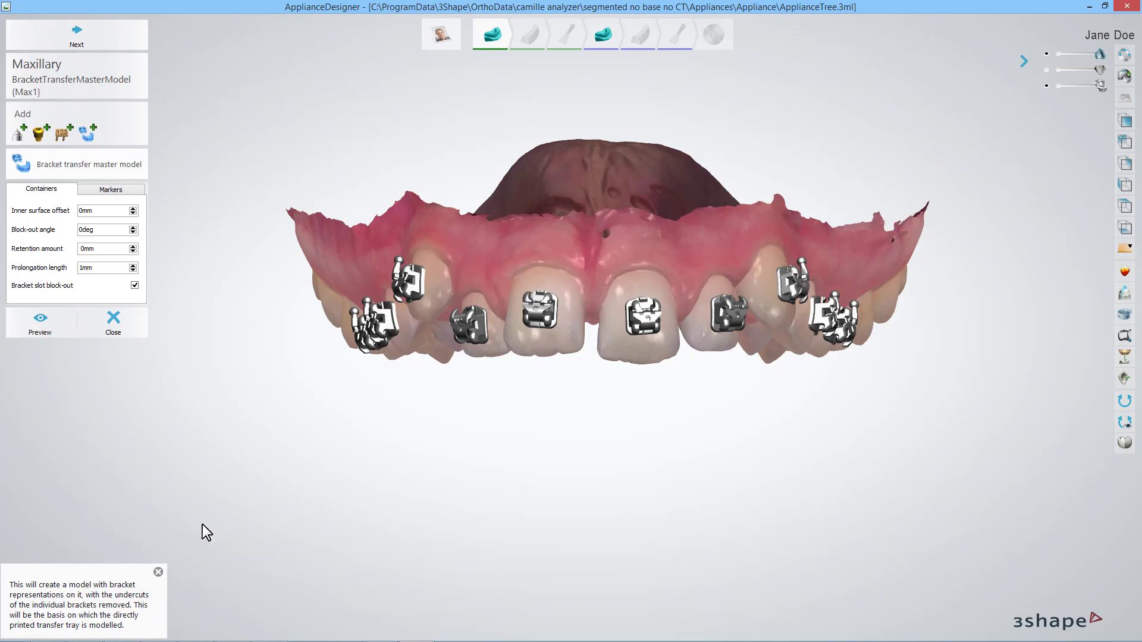
Create the maxillary bracket transfer master model with its default settings and accept the bar's insertion direction.
click(158, 571)
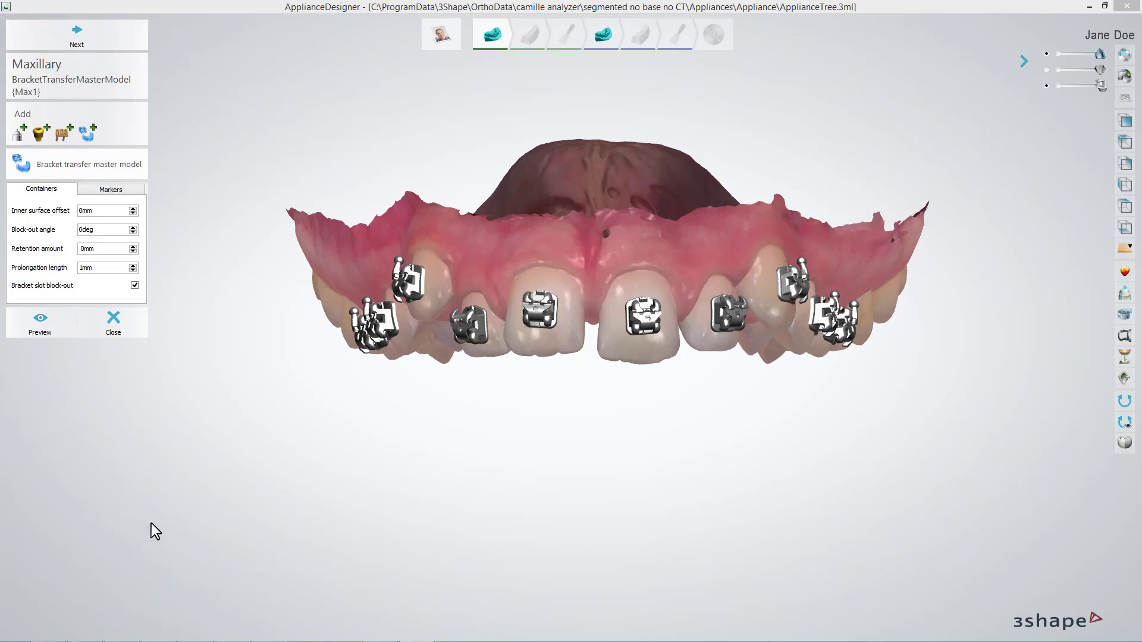
click(110, 43)
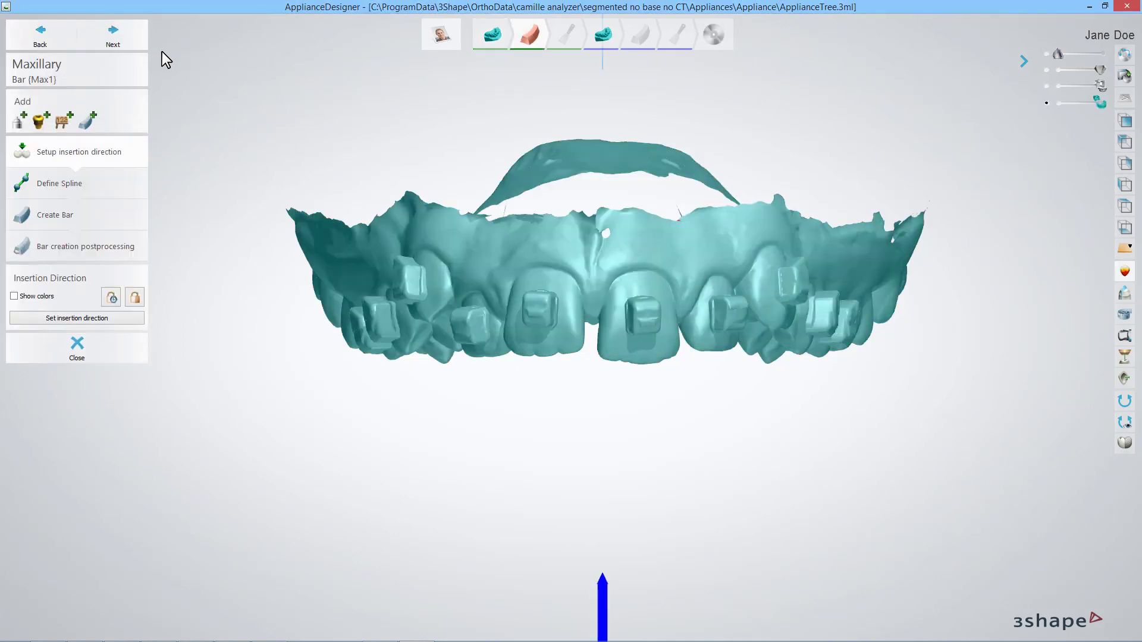
right_drag(548, 387, 548, 434)
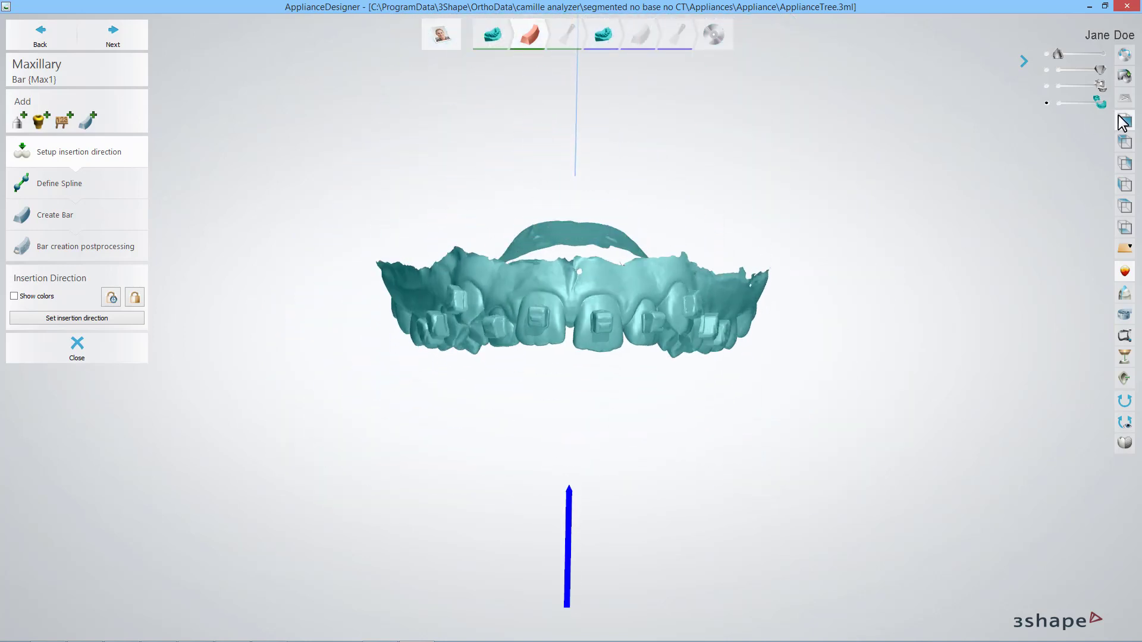
scroll(558, 314, up, 3)
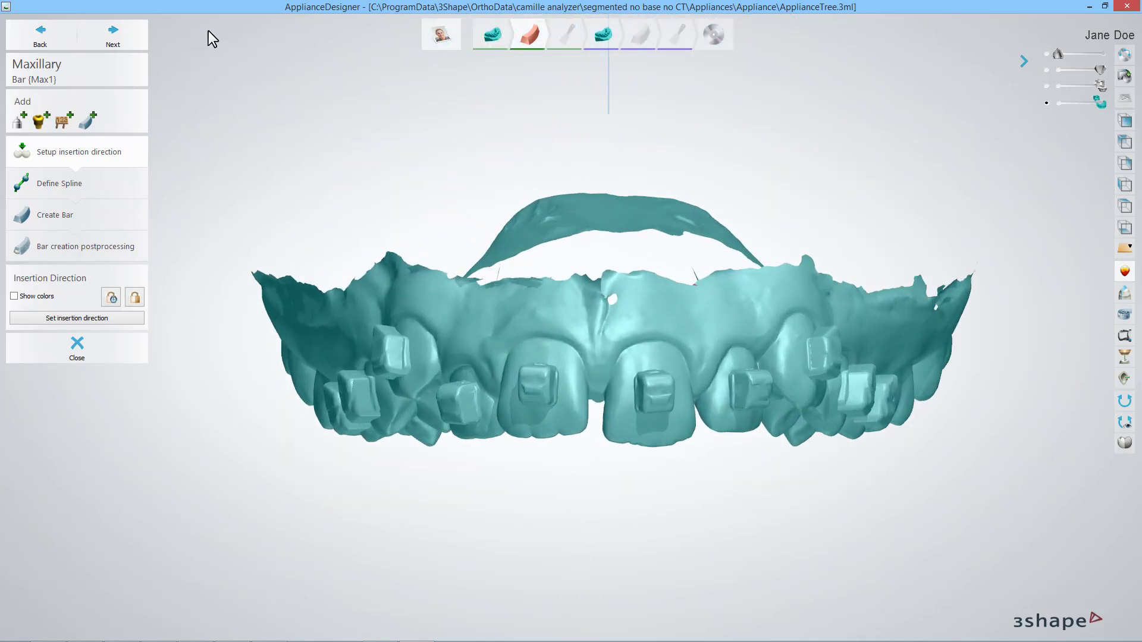
click(130, 27)
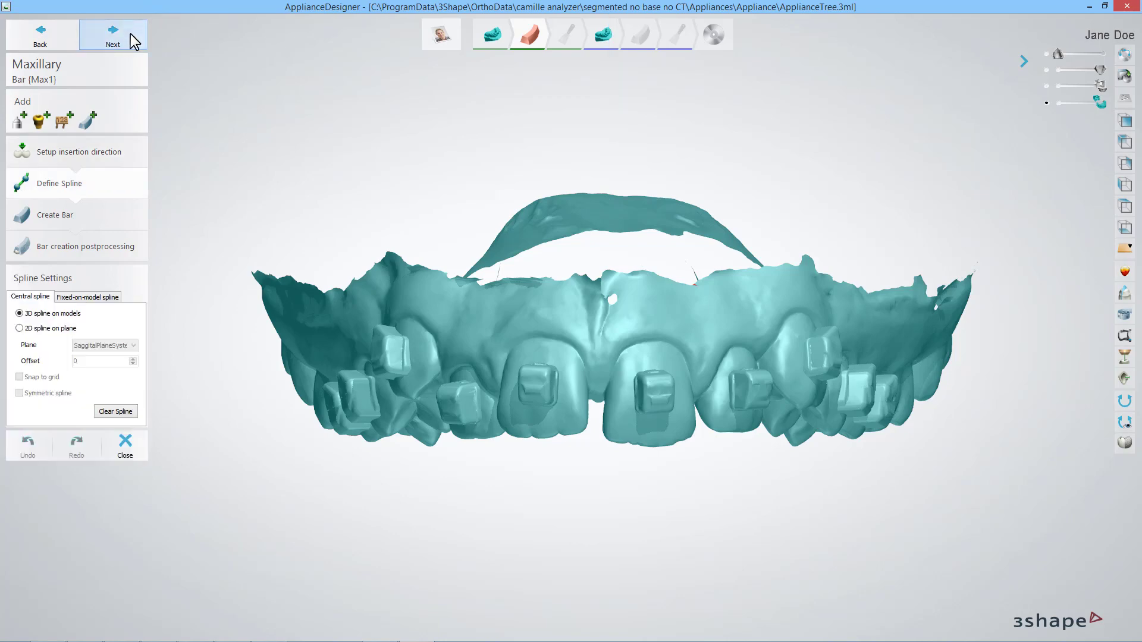
Draw a 3D spline on the maxillary model from the leftmost bracket to the rightmost, placing two points on each bracket.
right_drag(230, 331, 302, 320)
scroll(467, 377, up, 5)
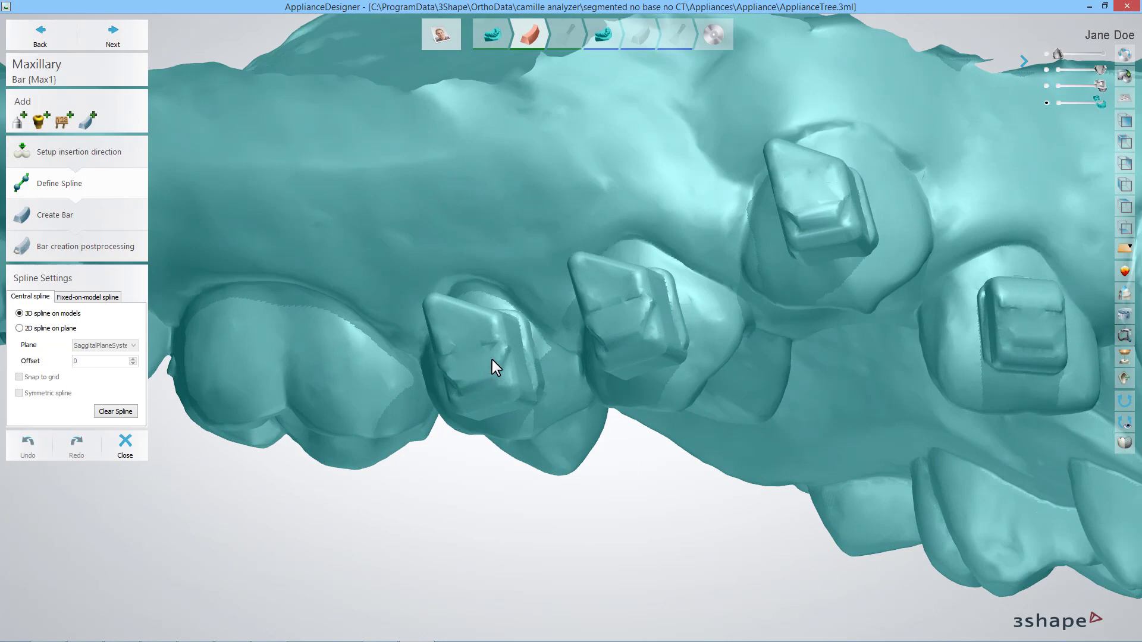
click(438, 340)
click(494, 327)
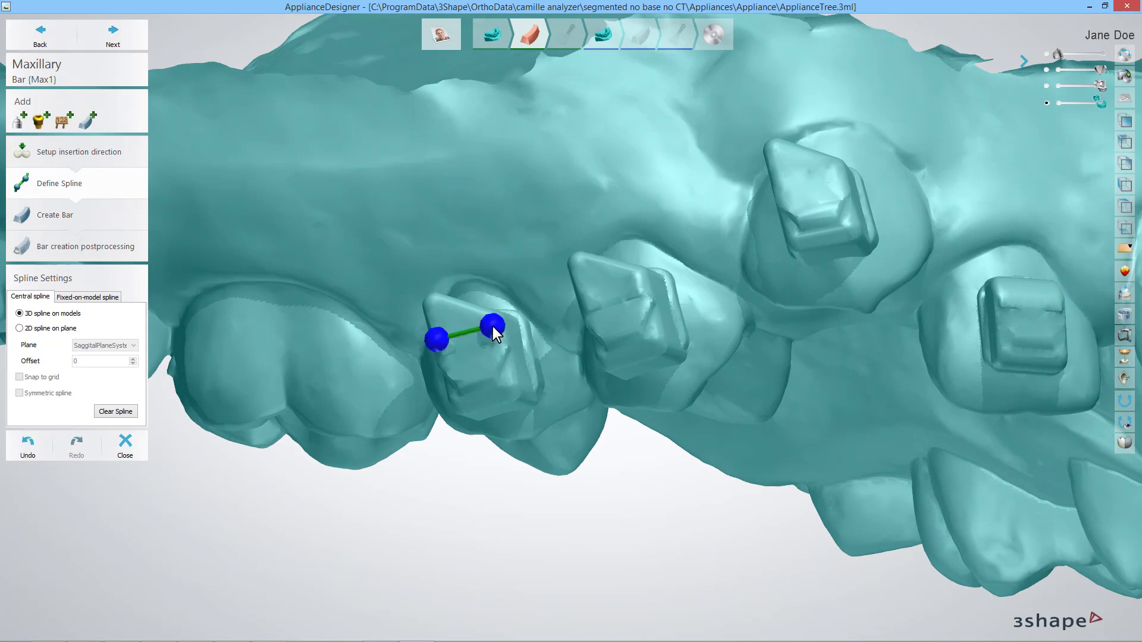
click(587, 298)
click(637, 281)
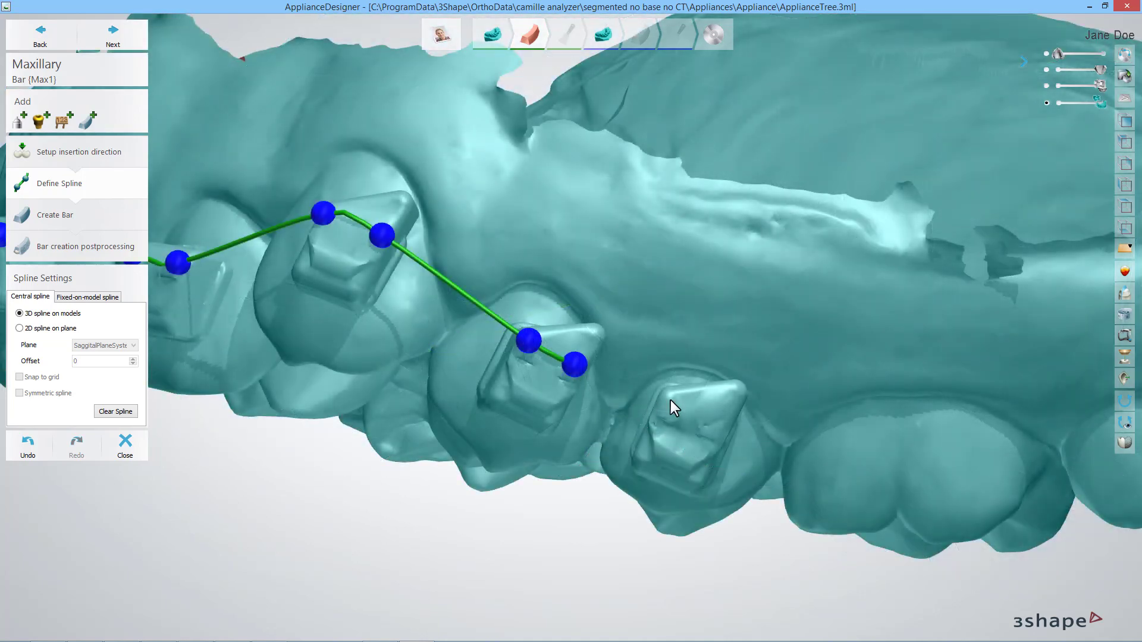
click(669, 402)
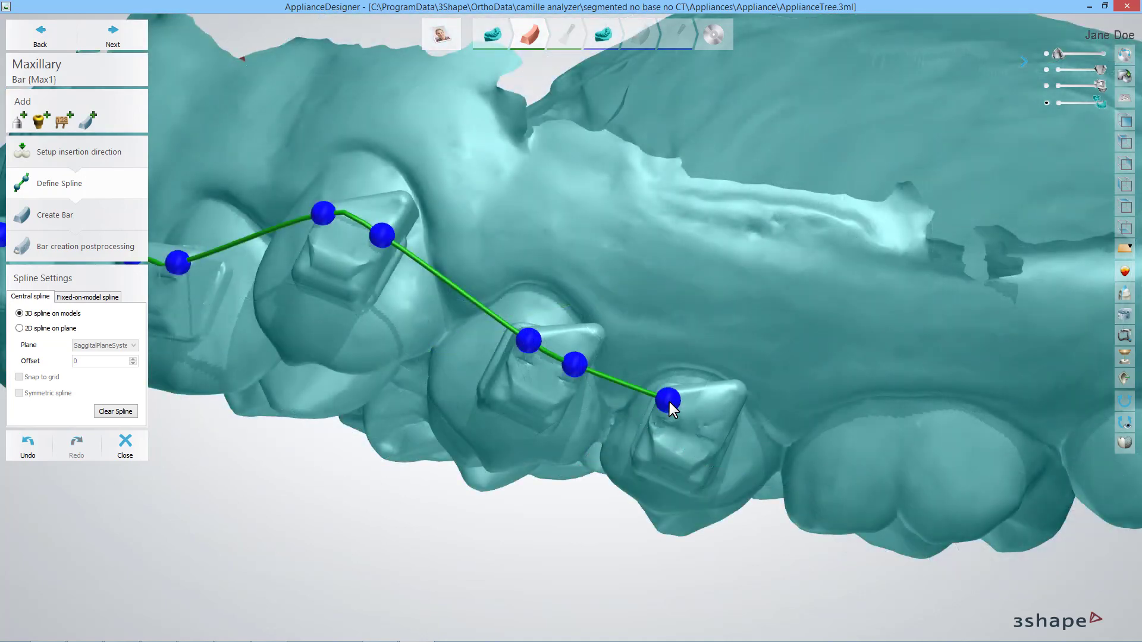
click(720, 426)
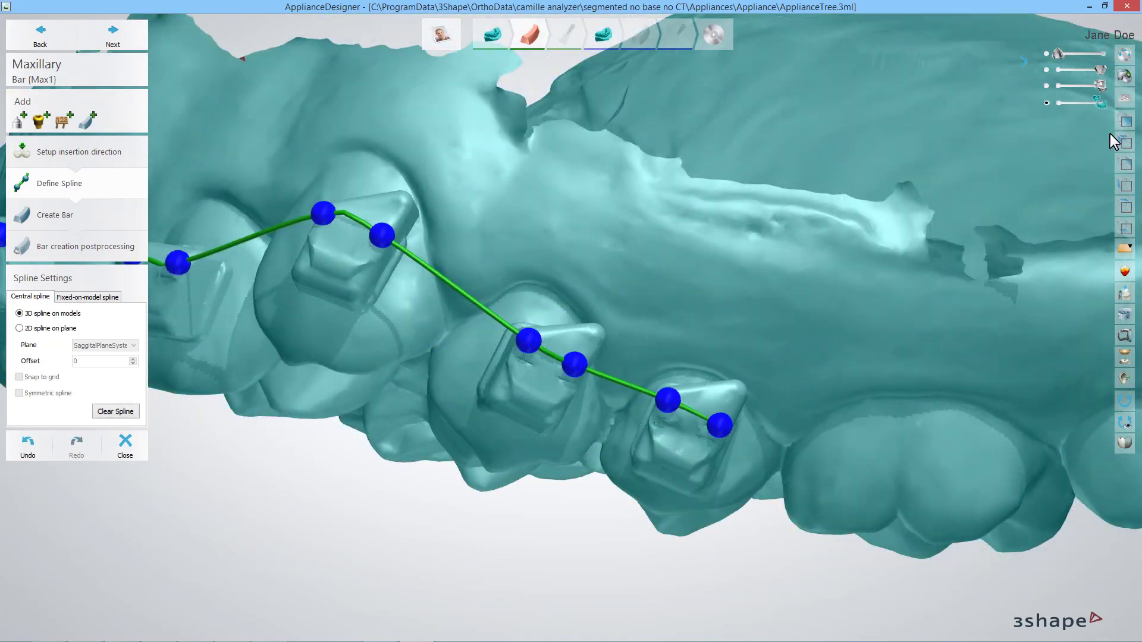
click(1125, 122)
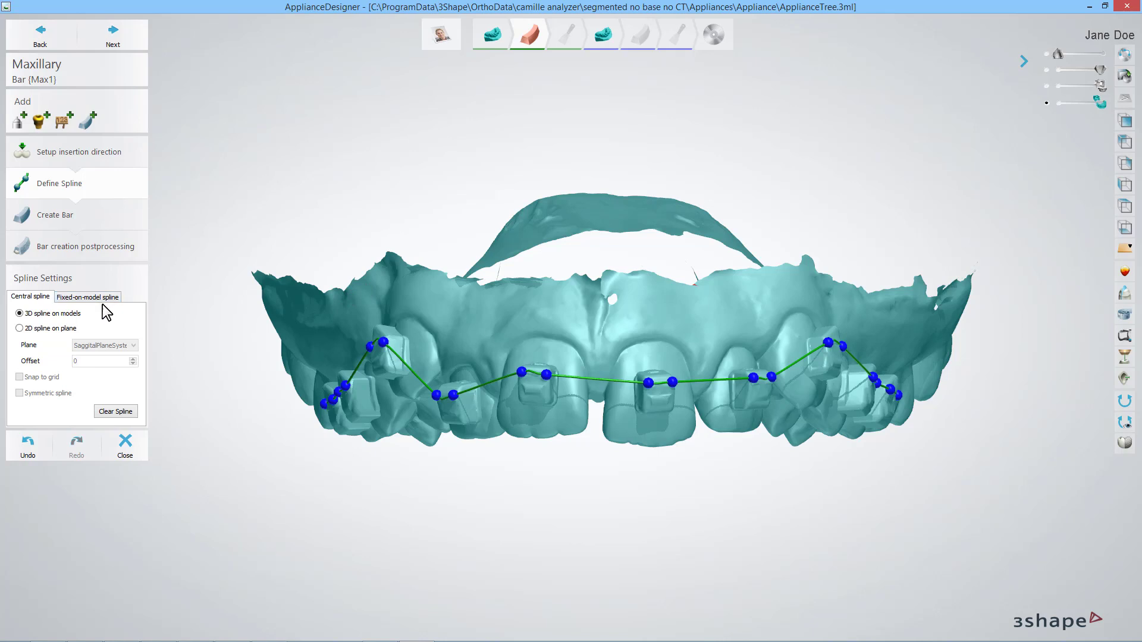
Generate the maxillary bar along the spline, keeping type NewIDBbarDrawnFromLeft and setting its ending to Wrap Around.
click(119, 38)
mouse_move(547, 384)
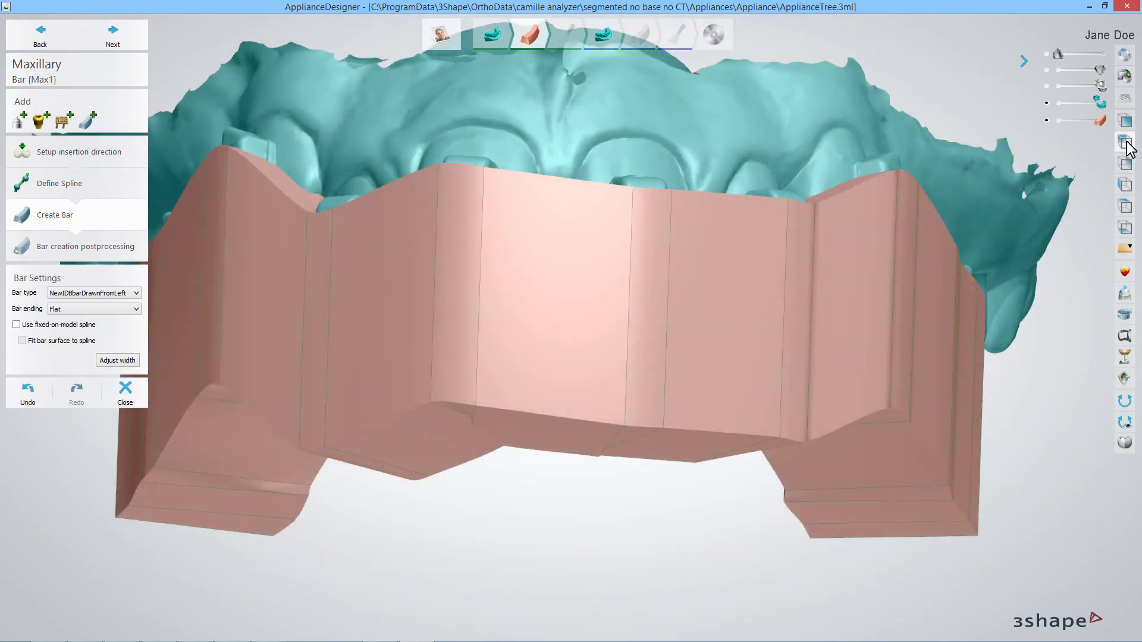
click(1124, 226)
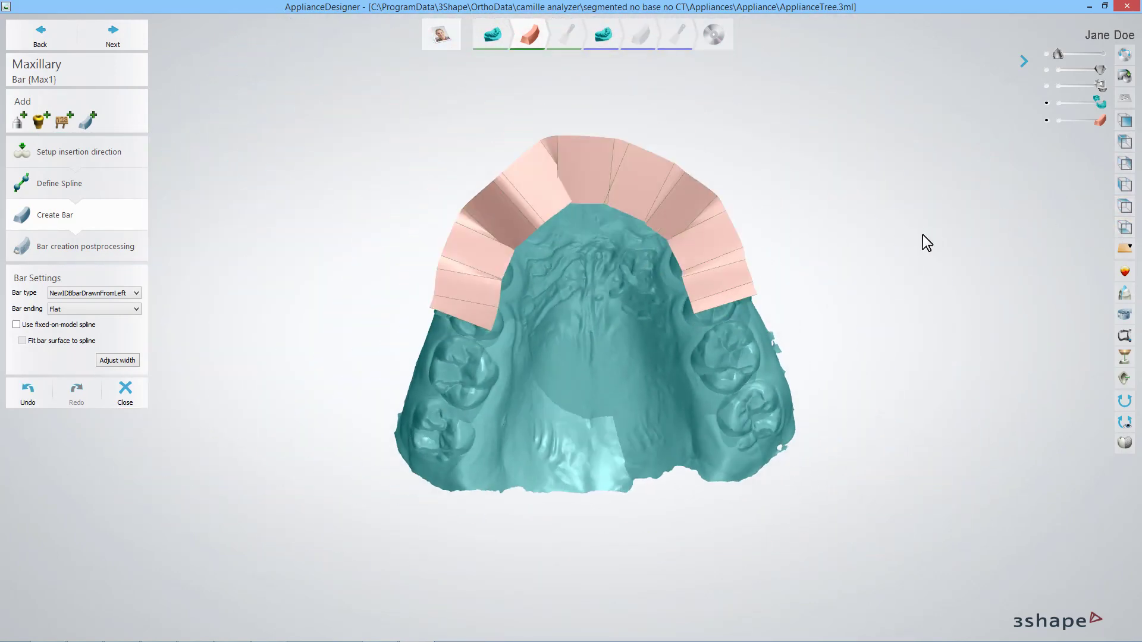
click(136, 293)
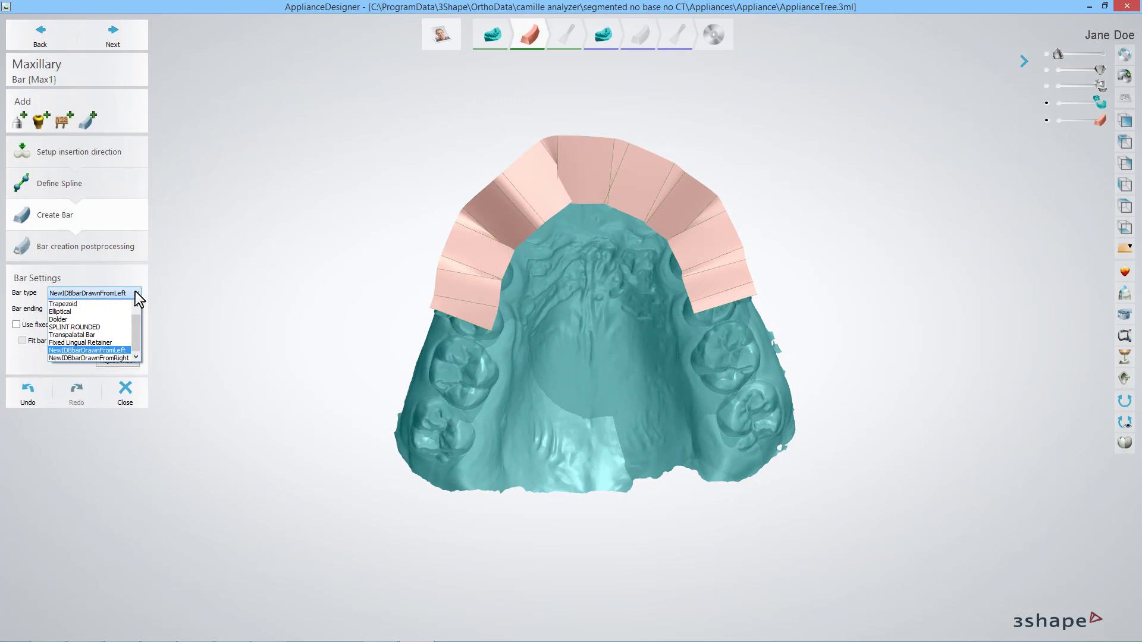
click(135, 291)
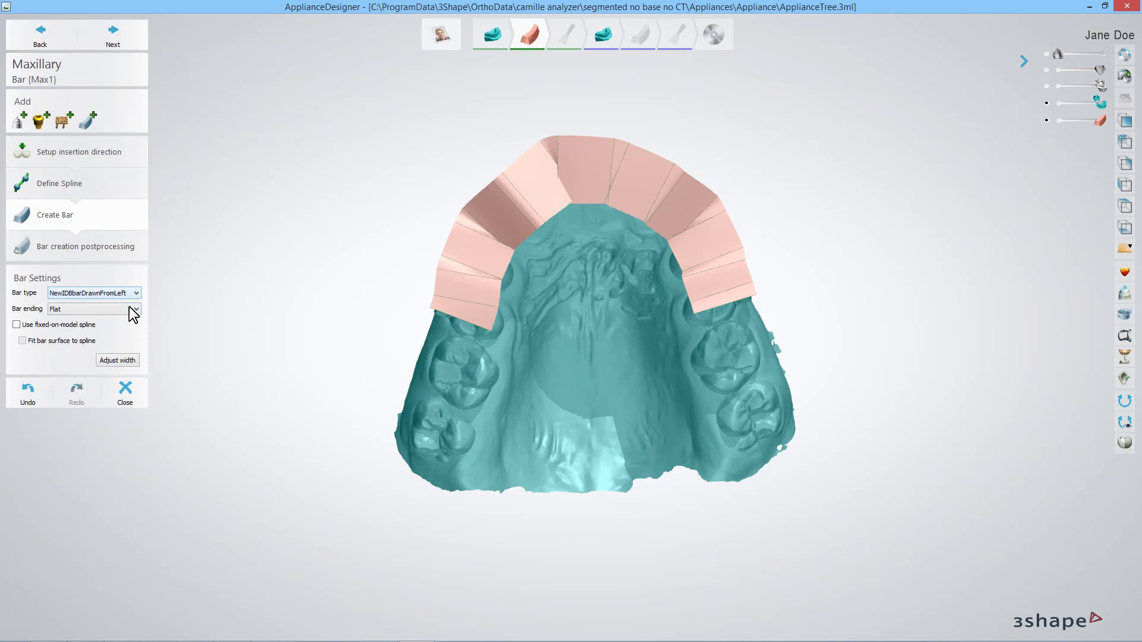
click(129, 310)
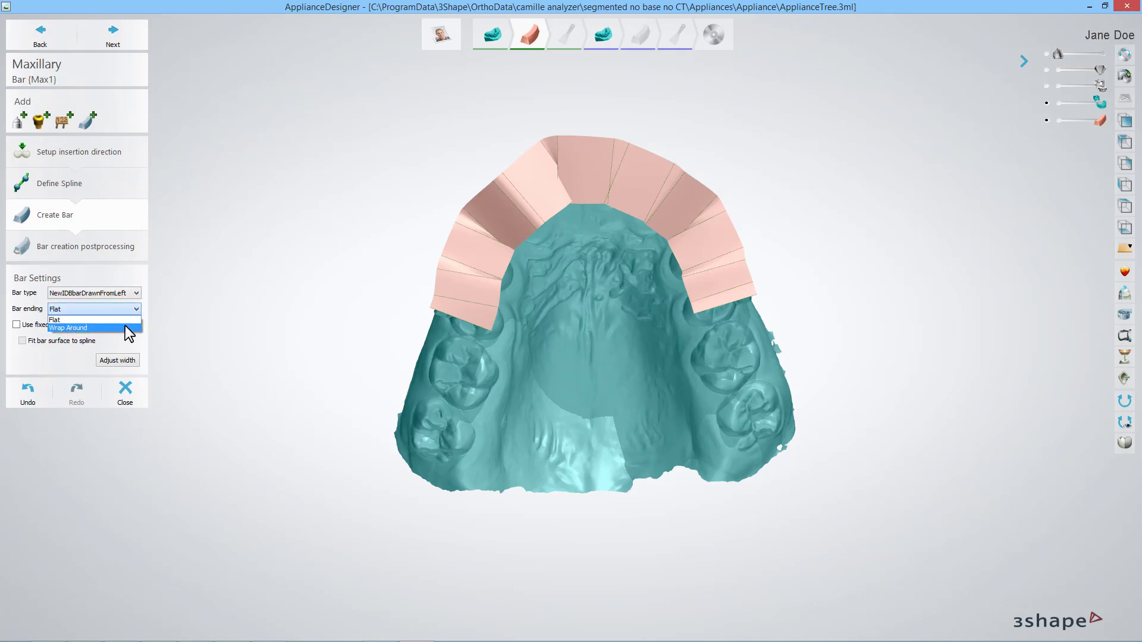
click(126, 327)
Adjust the bar's inner and outer width by moving all control points of each side together.
scroll(629, 385, up, 4)
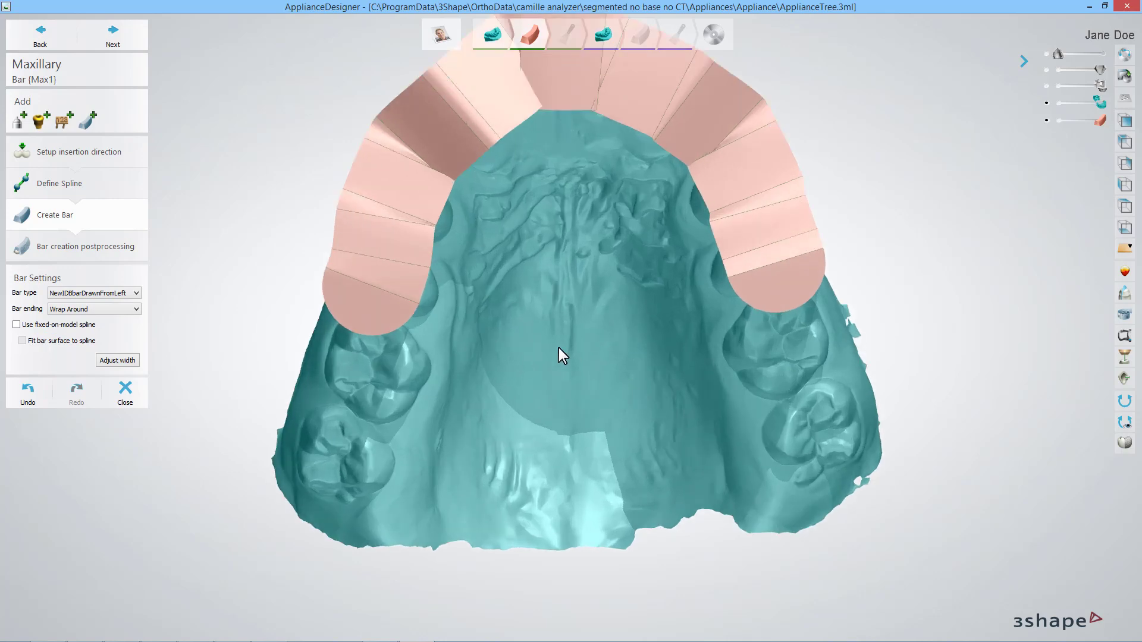
middle_drag(562, 368, 590, 452)
mouse_move(440, 351)
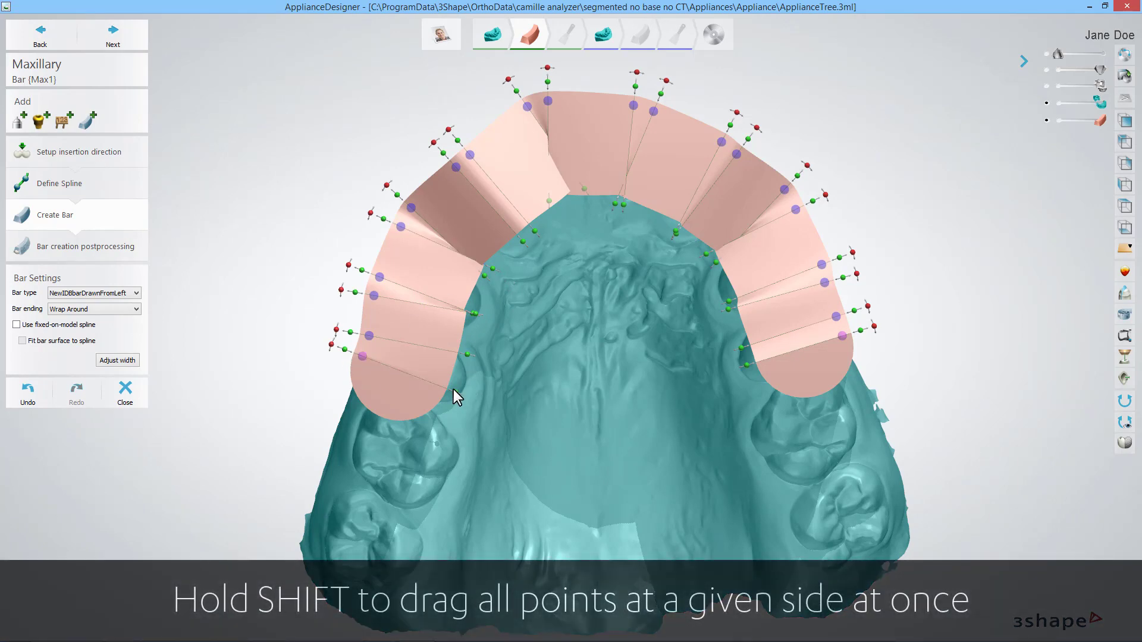
mouse_move(455, 391)
shift+mouse_down()
mouse_move(491, 402)
mouse_move(424, 398)
mouse_move(458, 405)
shift+mouse_up()
mouse_move(397, 198)
shift+mouse_down()
mouse_move(385, 189)
mouse_move(422, 205)
mouse_move(397, 194)
shift+mouse_up()
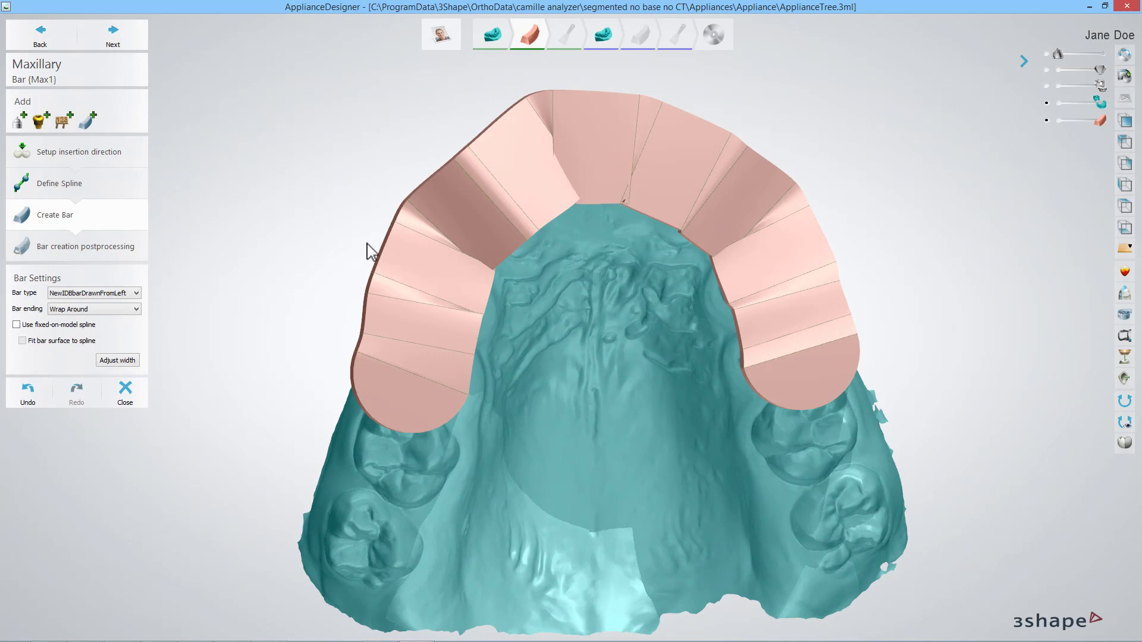
Accept the bar shape and finalize it by subtracting the model with a 0.01 mm offset for the inside surface.
click(113, 34)
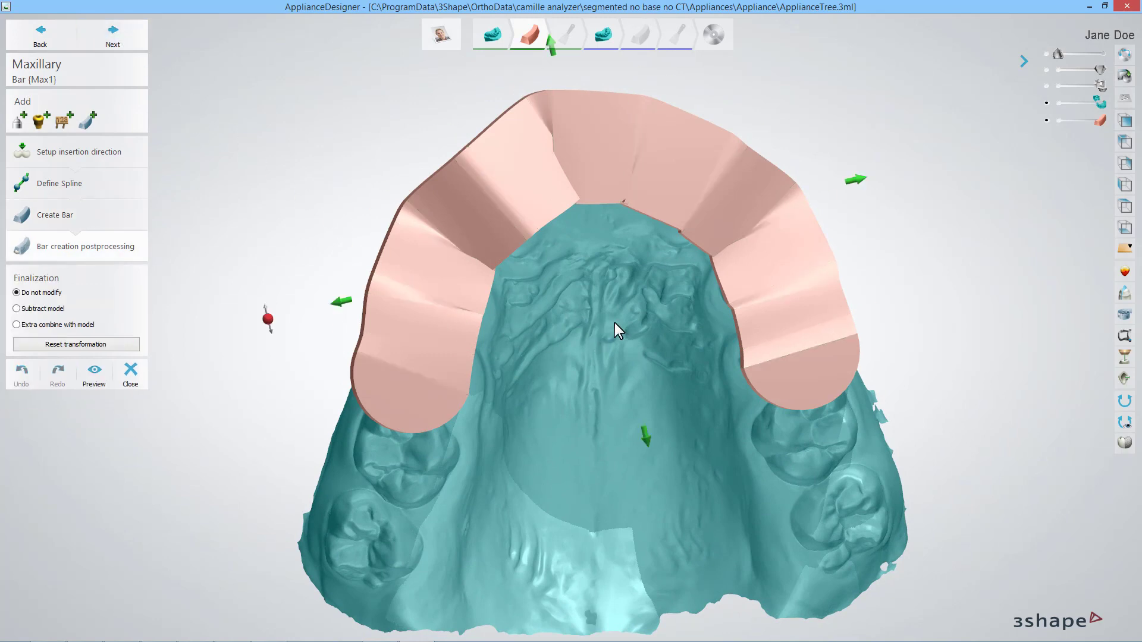
mouse_move(615, 323)
right_down()
mouse_move(609, 441)
mouse_move(577, 315)
mouse_move(603, 325)
right_up()
right_drag(602, 307, 601, 301)
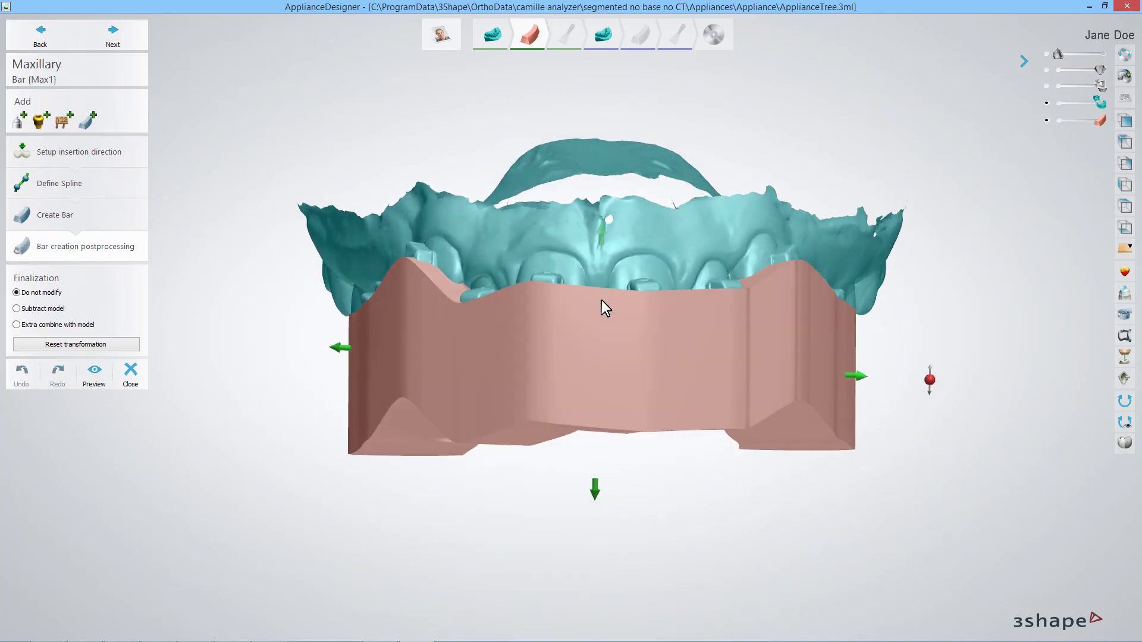
drag(1099, 103, 1057, 102)
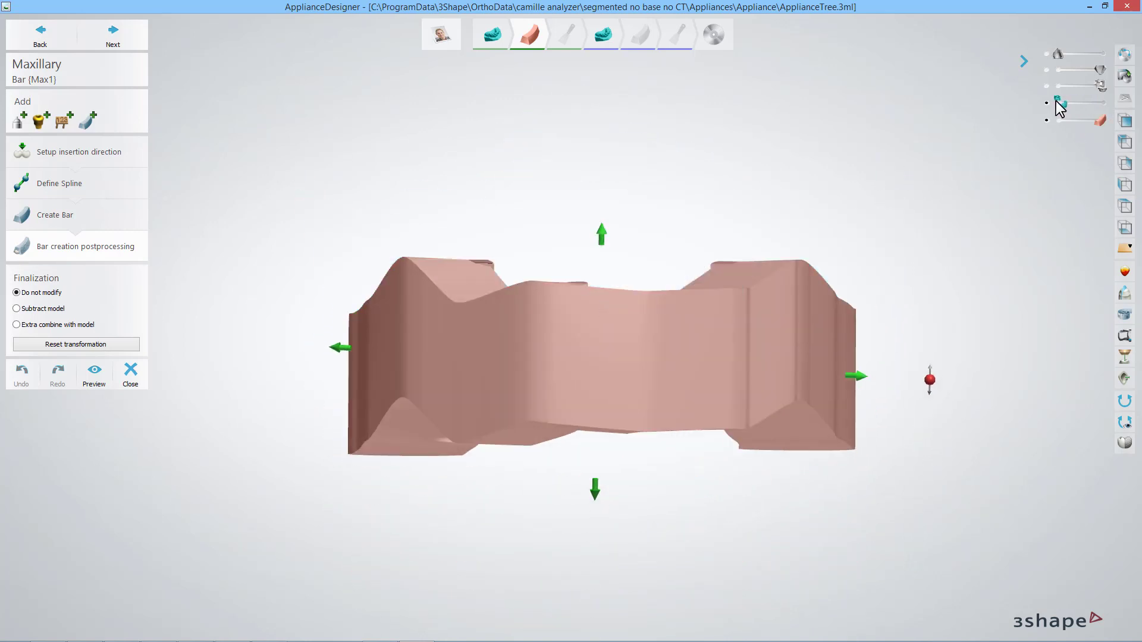
right_drag(852, 169, 956, 184)
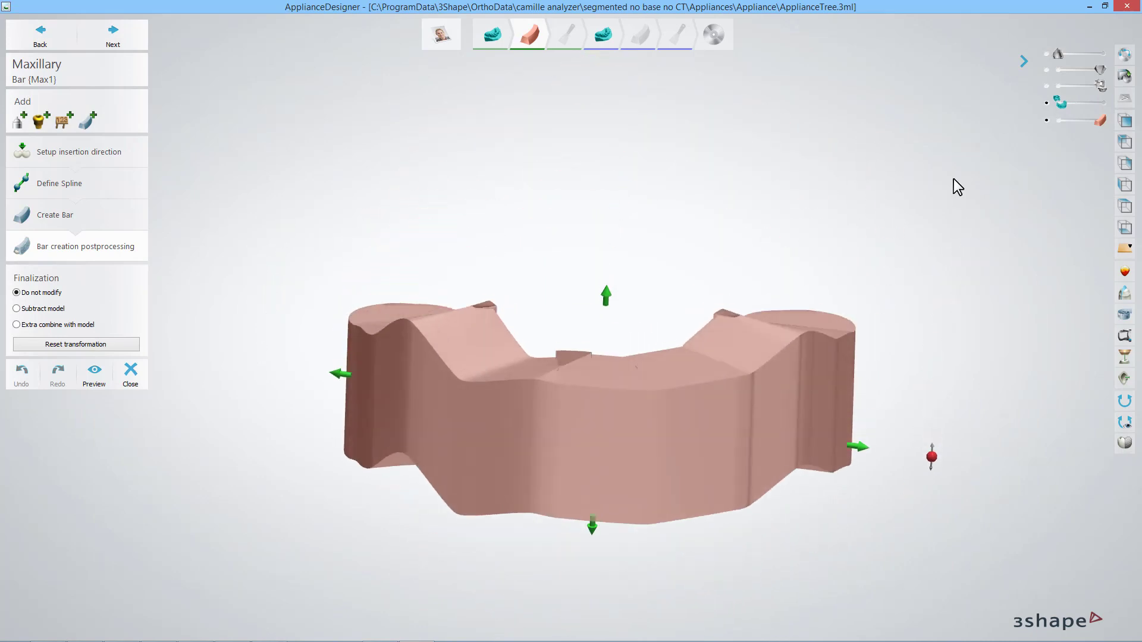
click(1084, 104)
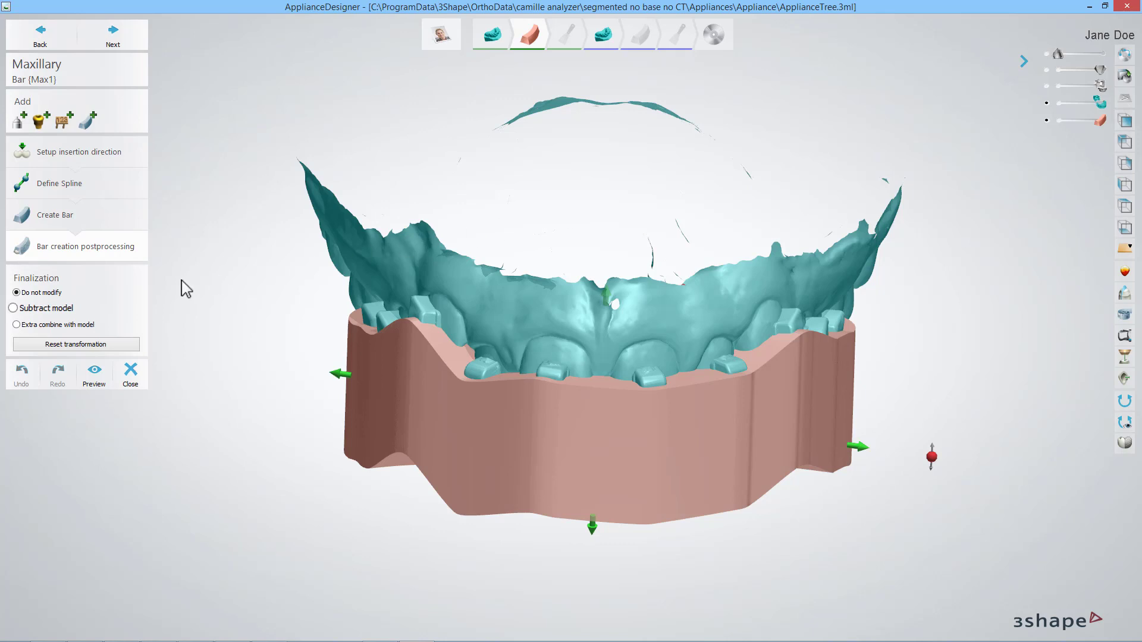
click(42, 308)
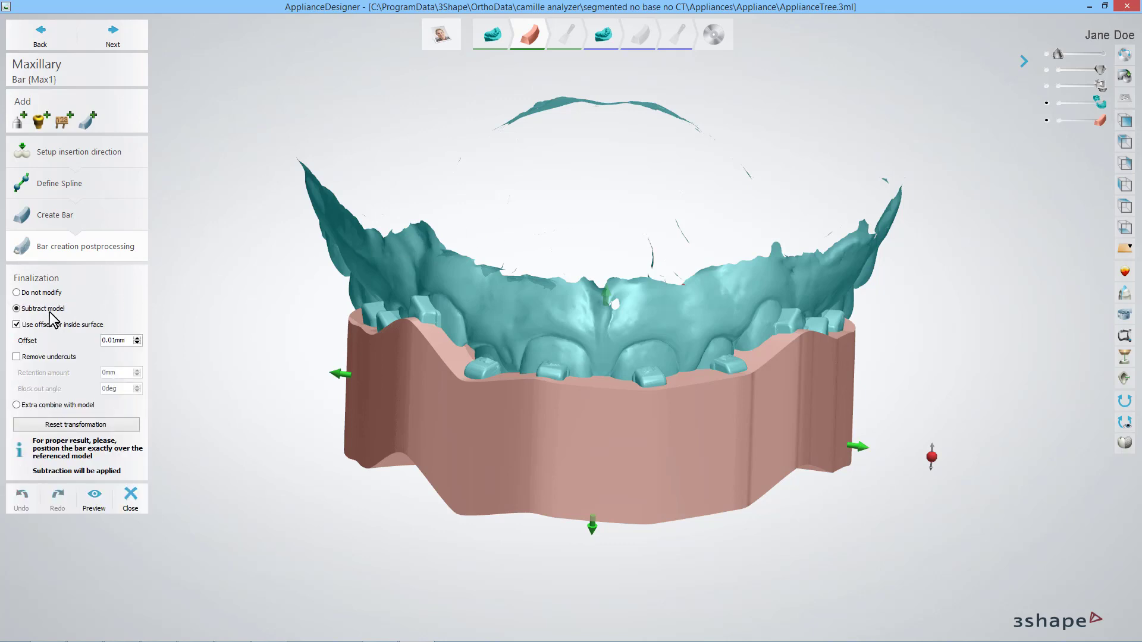
click(16, 325)
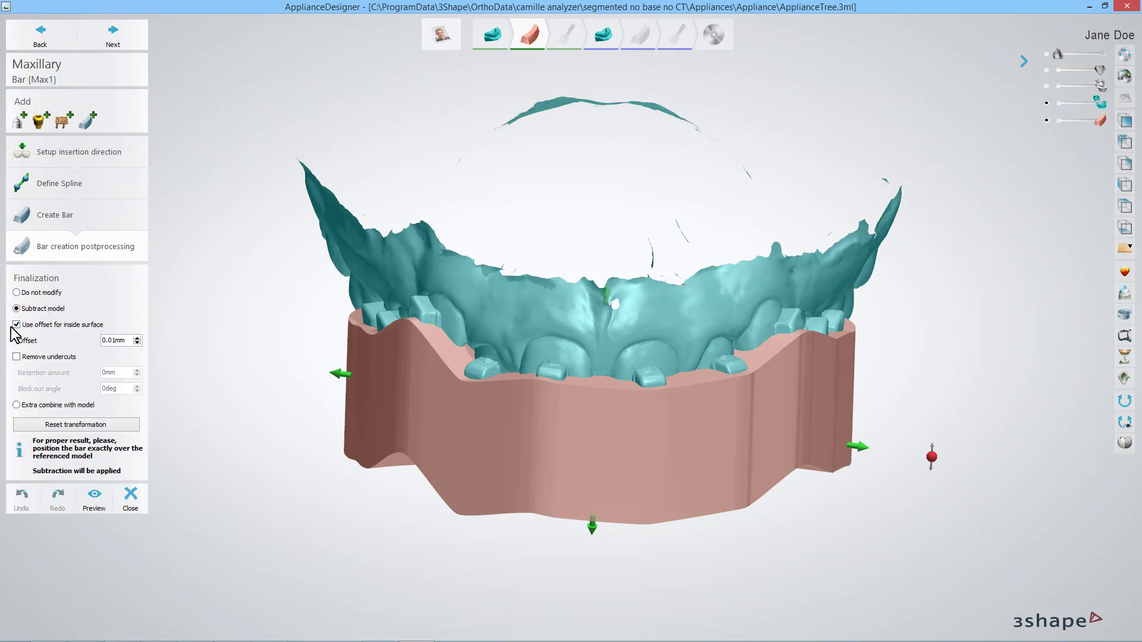
click(128, 40)
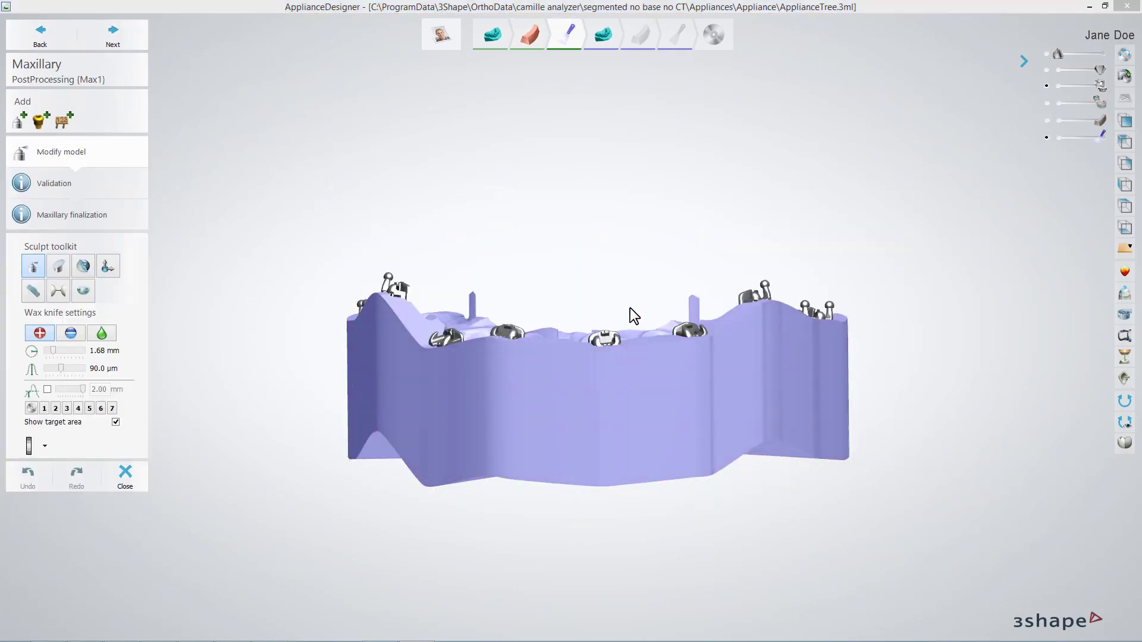
Examine the tray's tooth impressions and bracket pockets with the brackets hidden and shown.
right_drag(609, 278, 618, 375)
click(1047, 86)
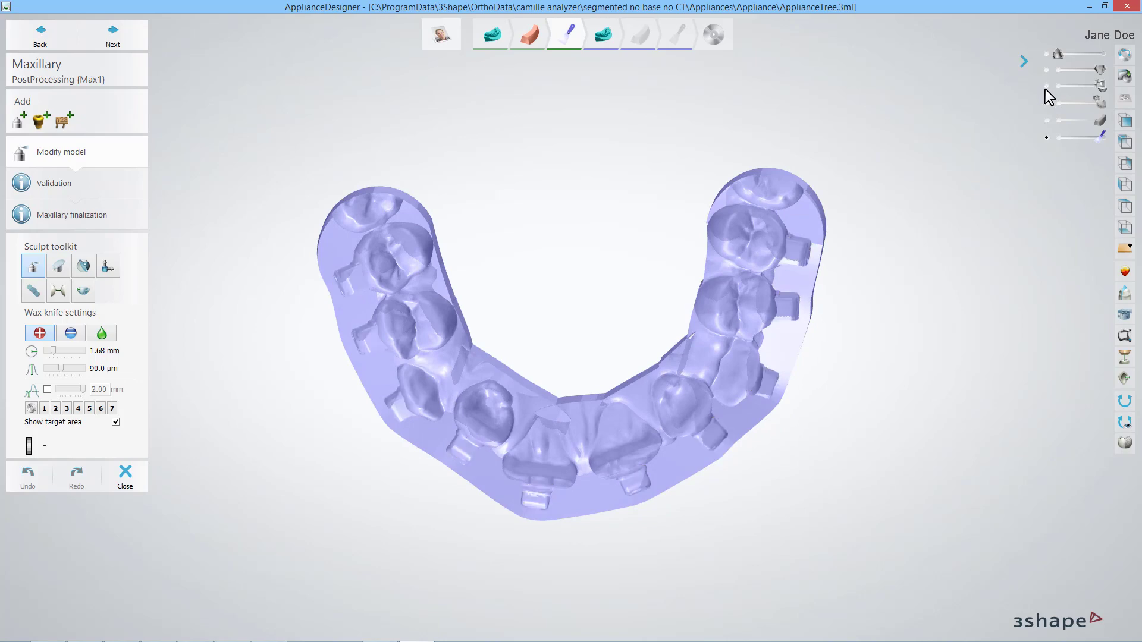
right_drag(712, 377, 676, 406)
click(1046, 86)
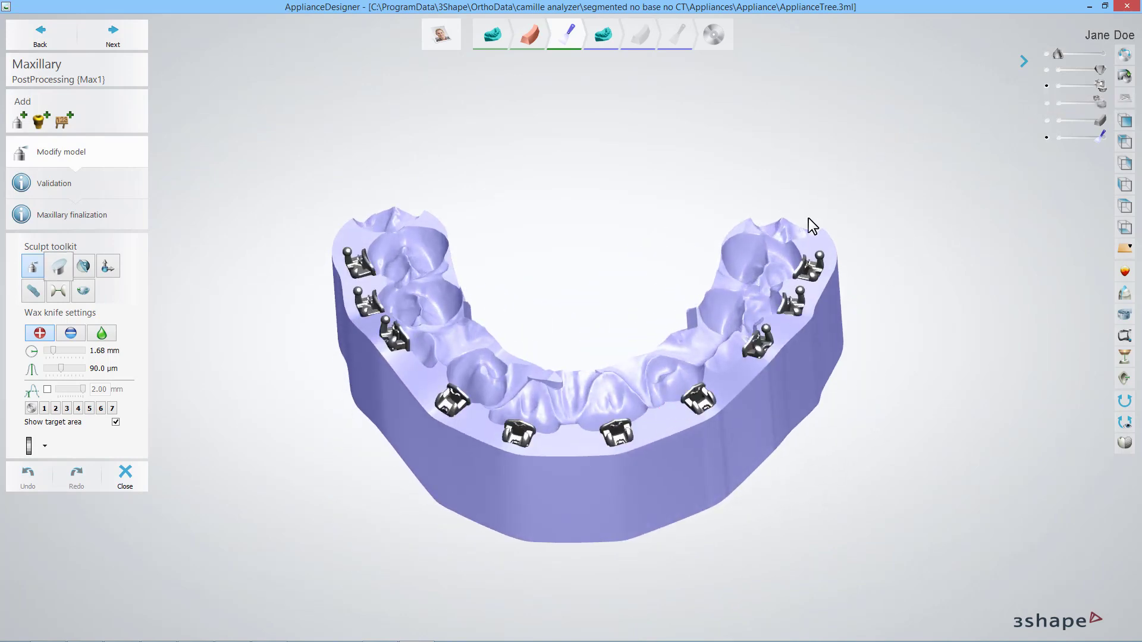
right_drag(671, 357, 667, 306)
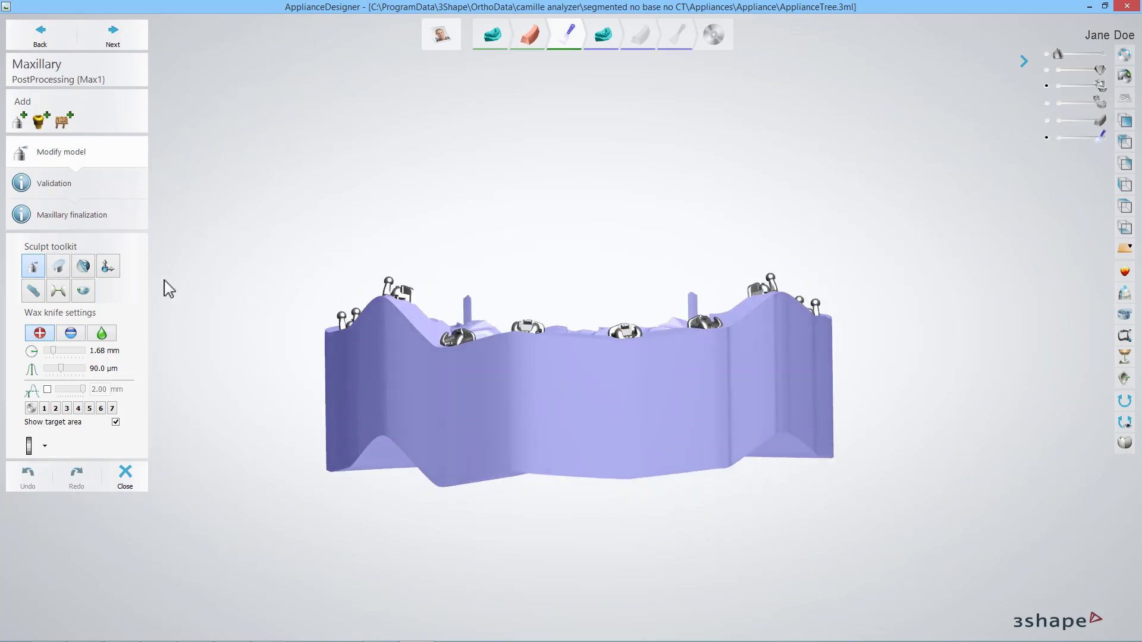
With the master model shown through a semi-transparent tray, plane-cut the tray's excess occlusal height using the Occlusion plane offset by 2.45.
click(63, 275)
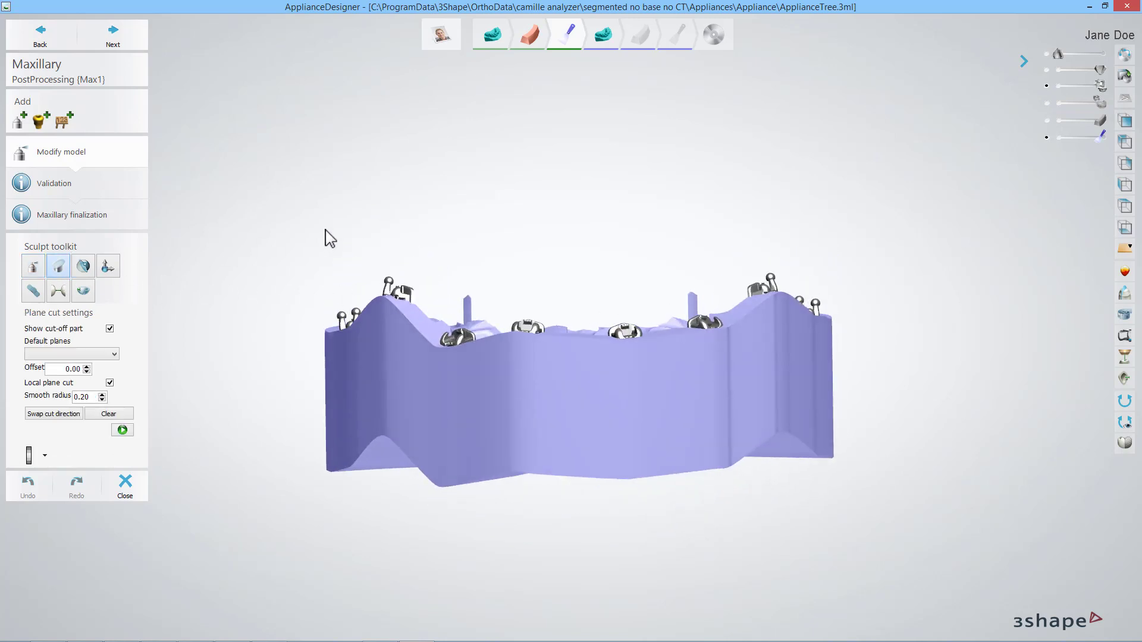
click(1047, 104)
drag(1101, 138, 1089, 141)
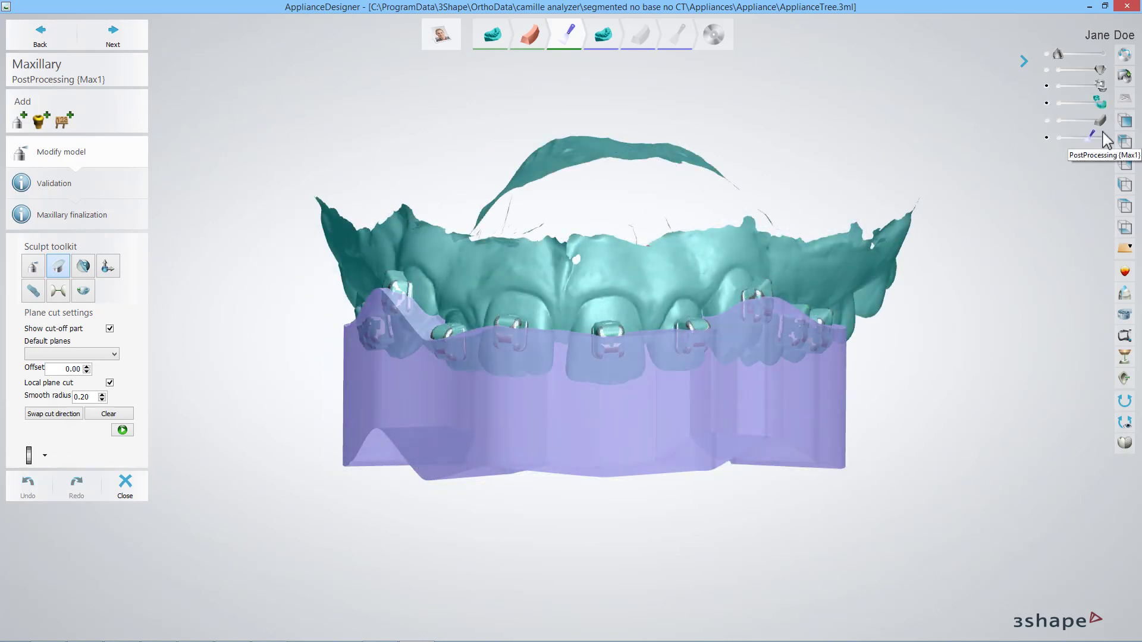
click(1125, 120)
scroll(574, 369, up, 2)
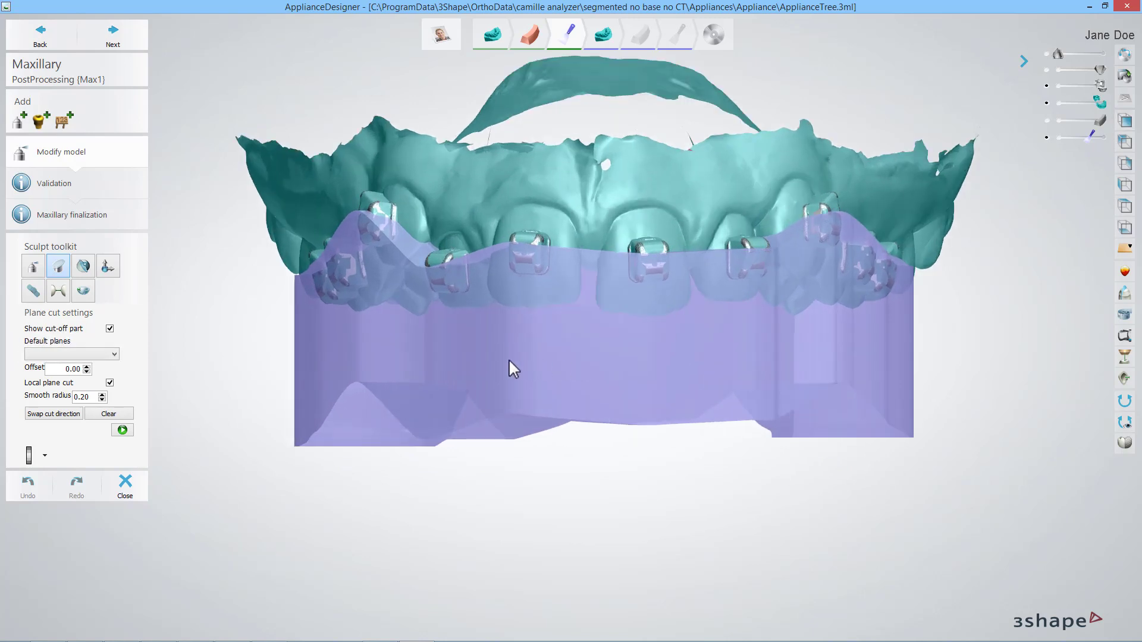
click(106, 353)
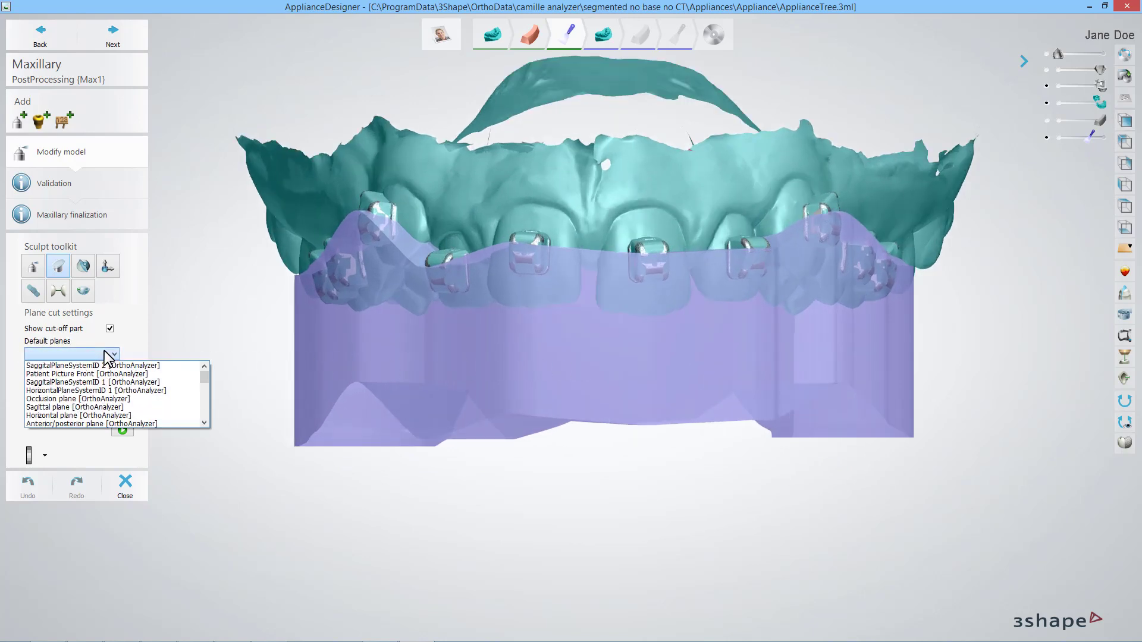
click(77, 400)
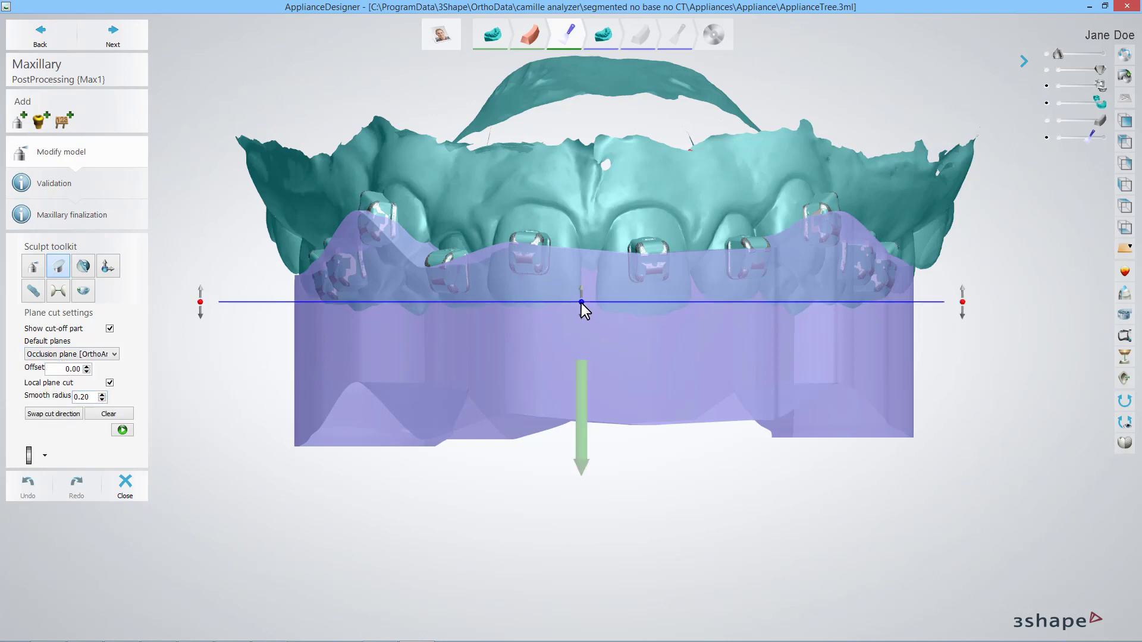
drag(581, 305, 571, 332)
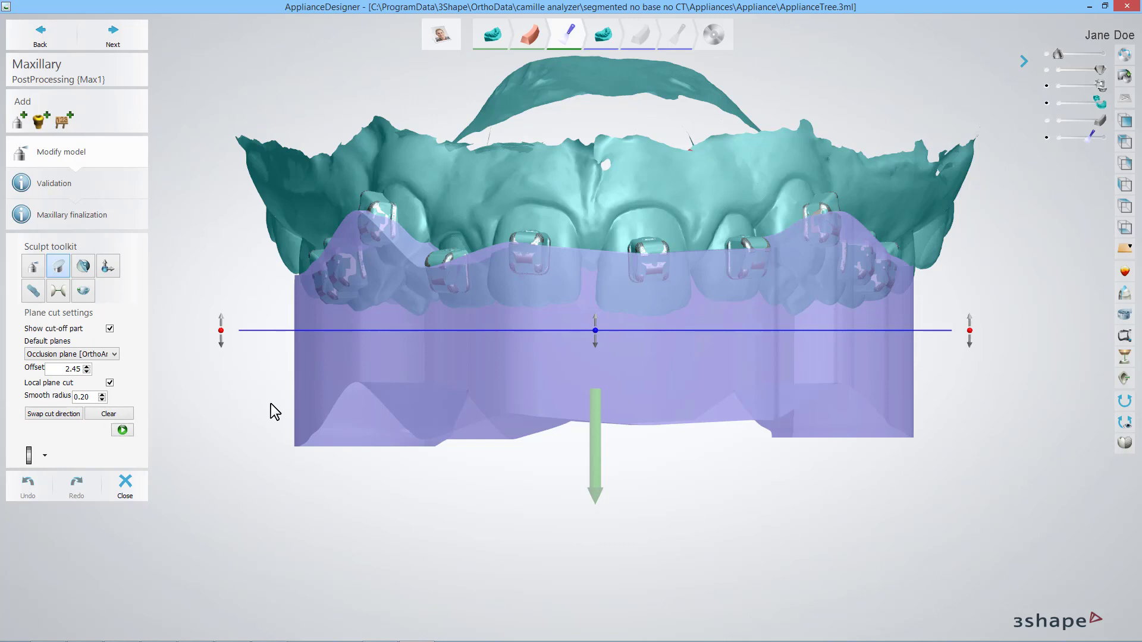
click(128, 436)
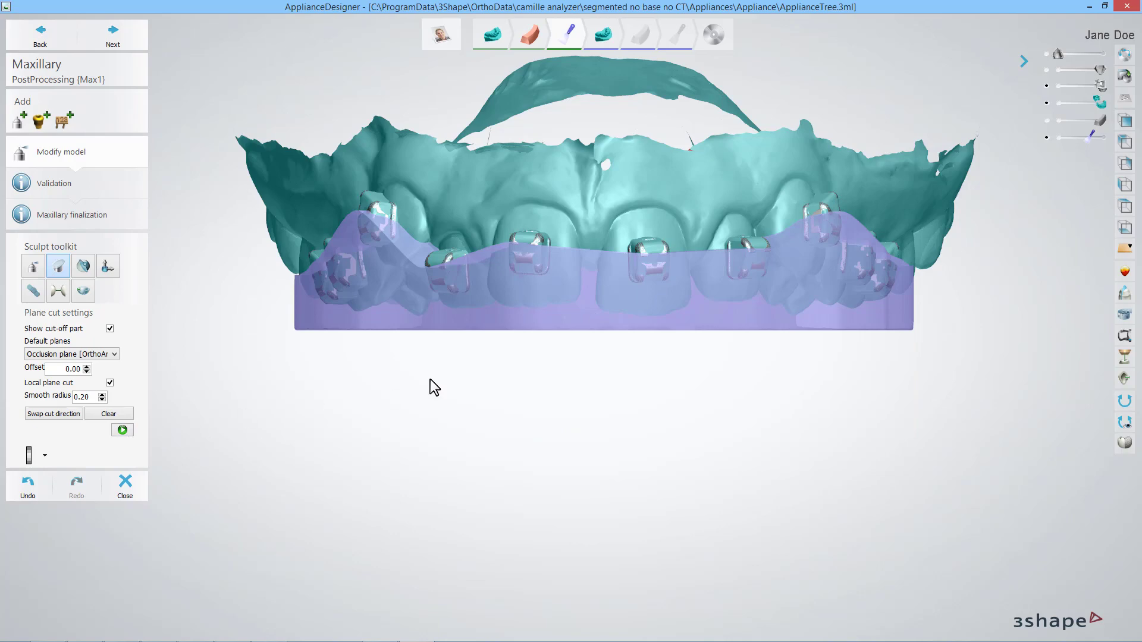
Restore the trimmed tray to full opacity and hide the maxillary master model.
right_drag(430, 380, 855, 219)
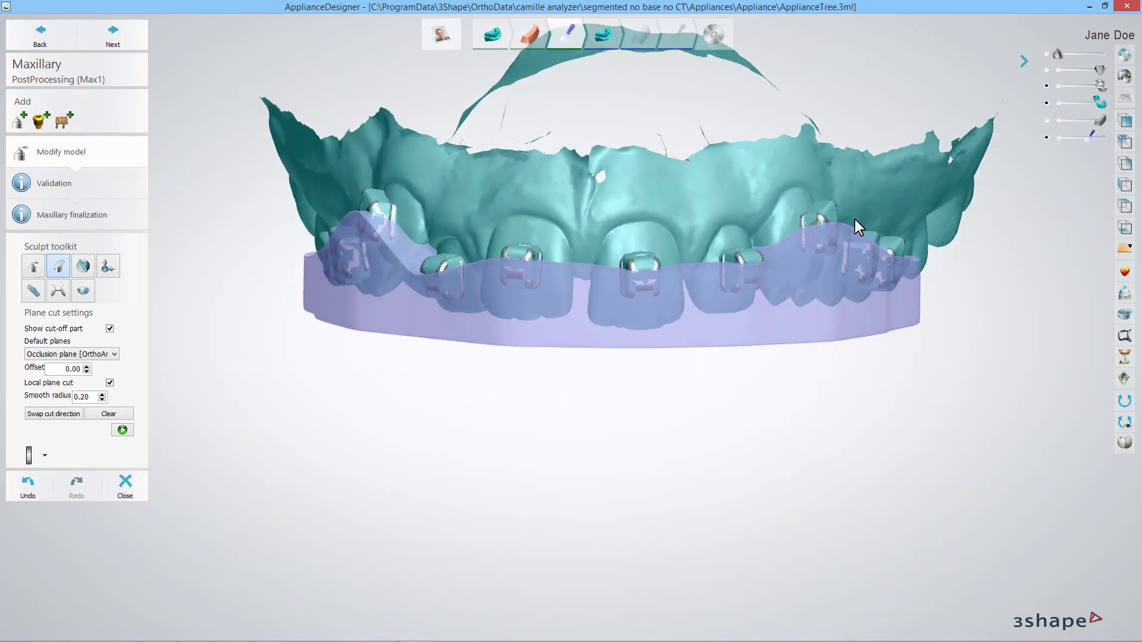
drag(1087, 134, 1119, 141)
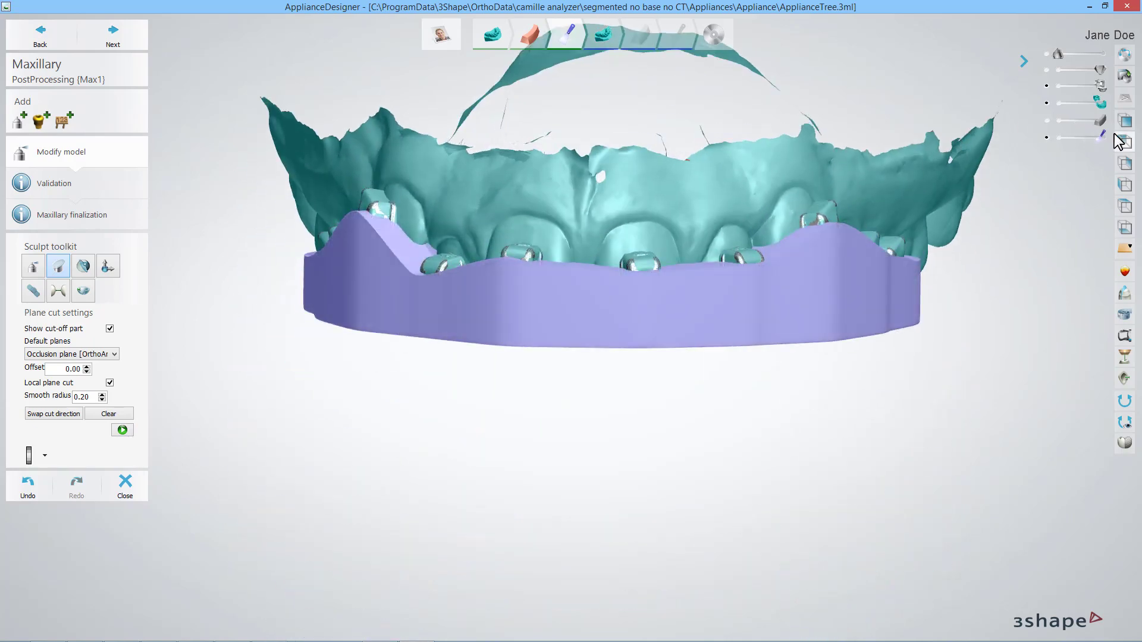
click(1047, 103)
right_drag(783, 177, 695, 159)
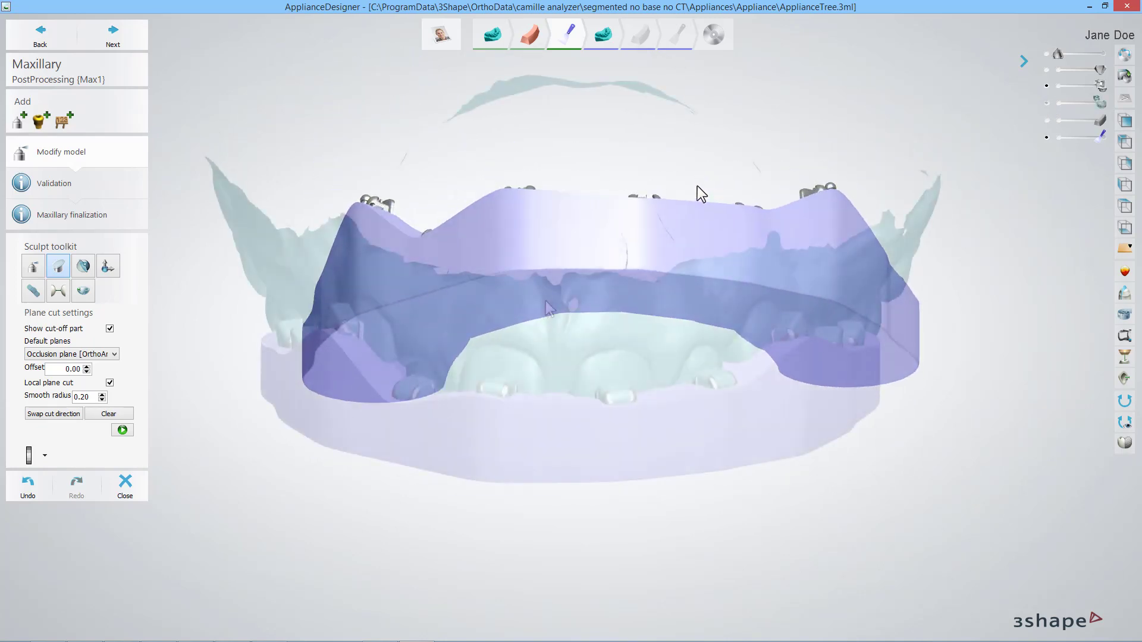
Complete the maxillary validation and finalization stages and proceed to the mandibular bracket transfer master model.
click(113, 37)
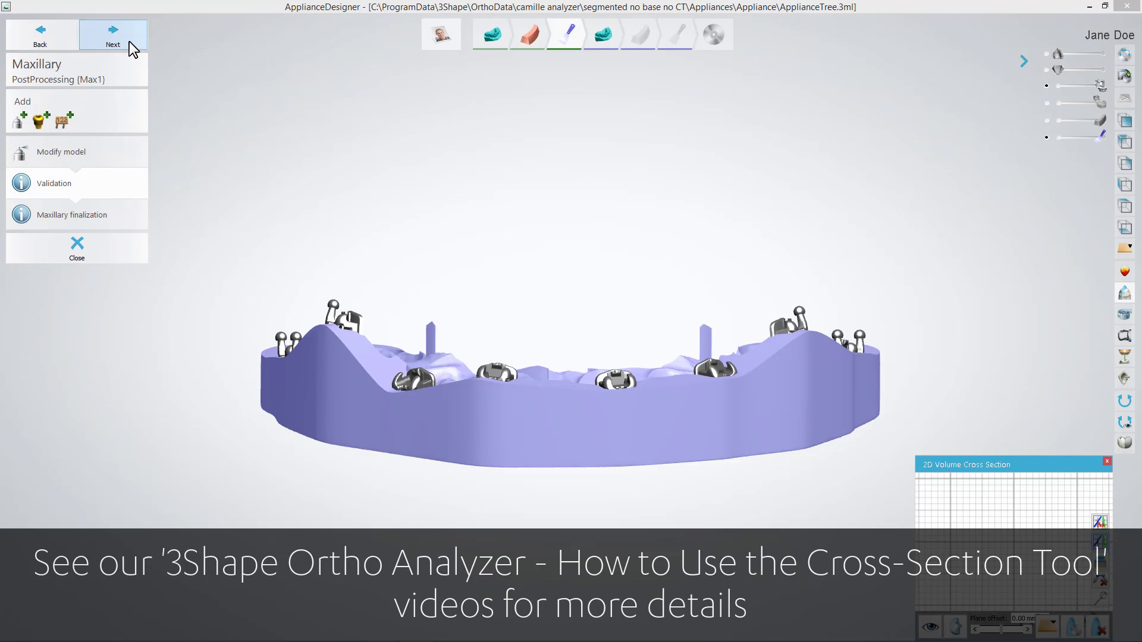
click(130, 42)
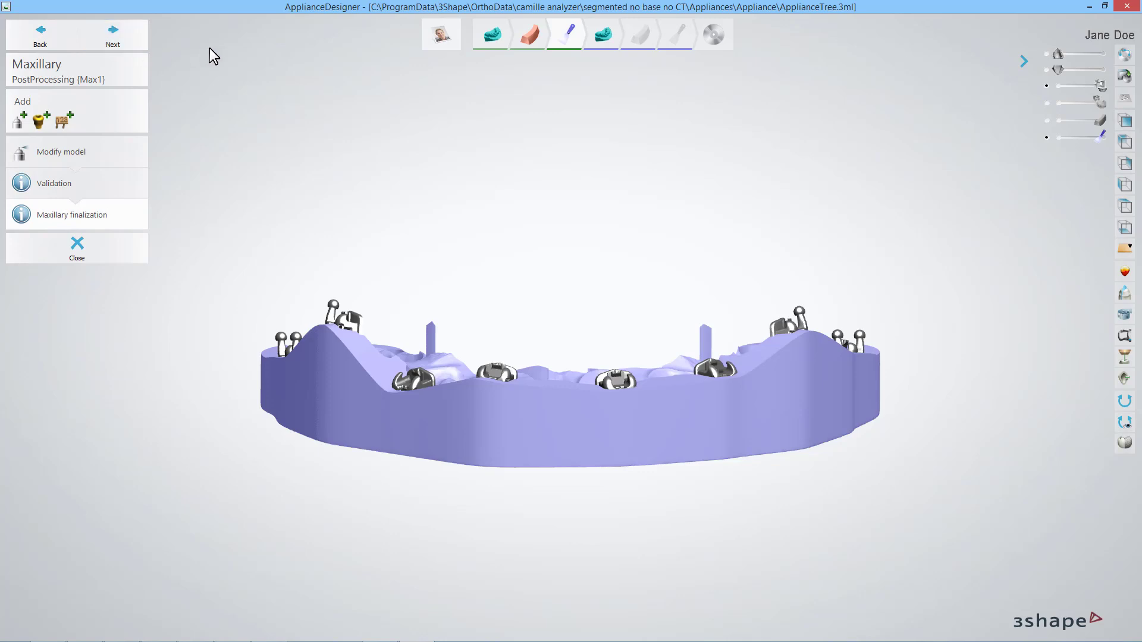
right_drag(225, 127, 345, 230)
click(137, 40)
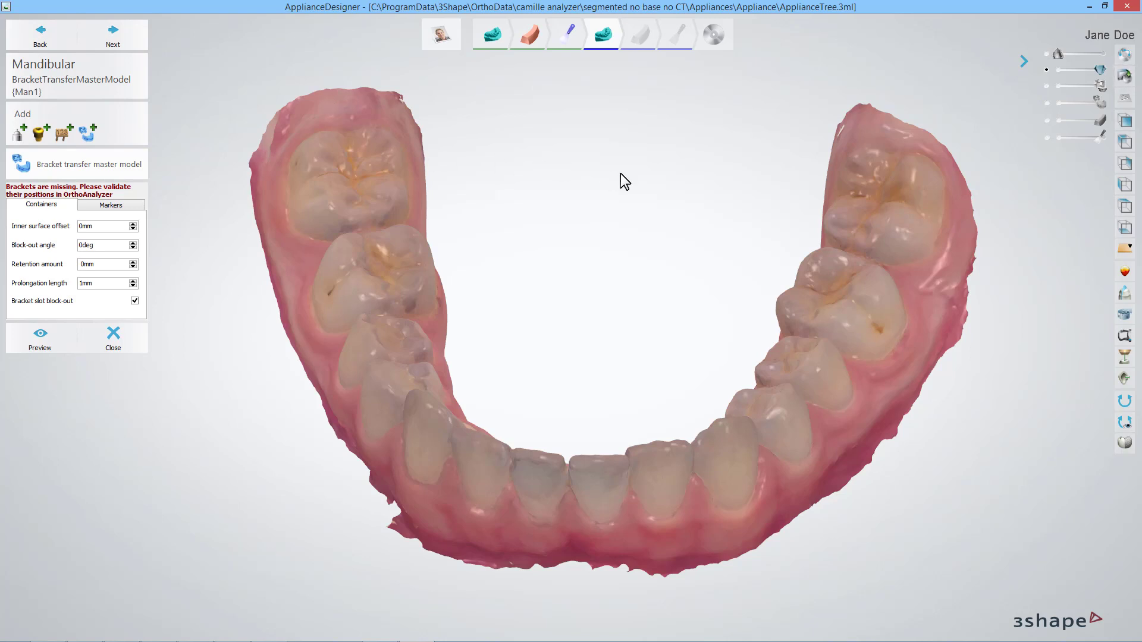
Export only the PostProcessing {Max1} model to the preset folder and select its STL file in the Models folder.
click(1126, 76)
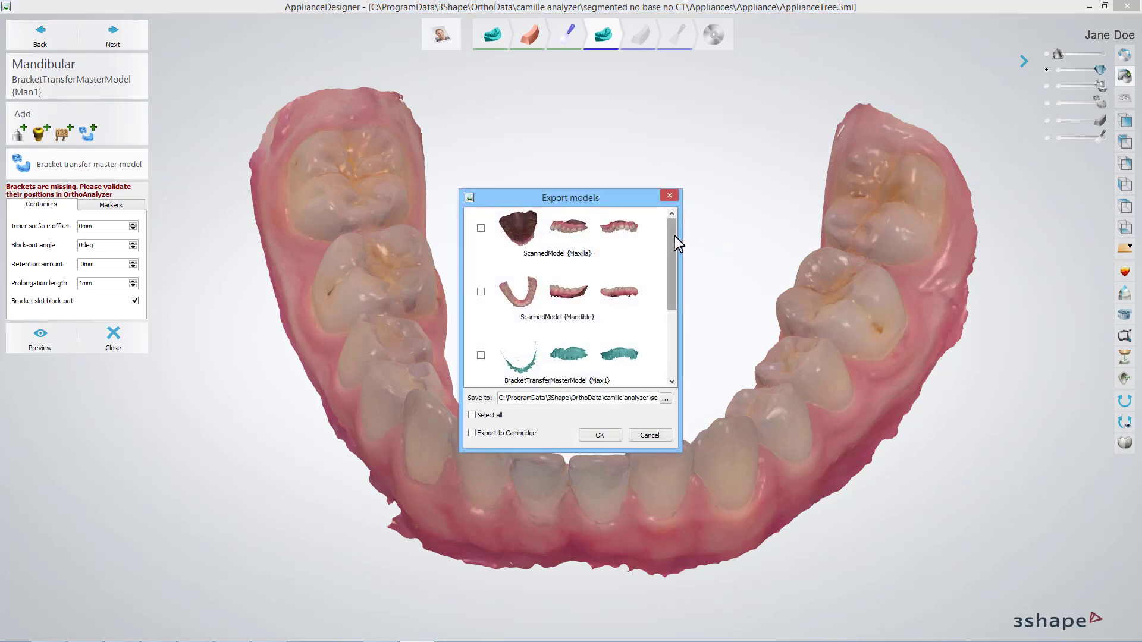
drag(675, 237, 676, 316)
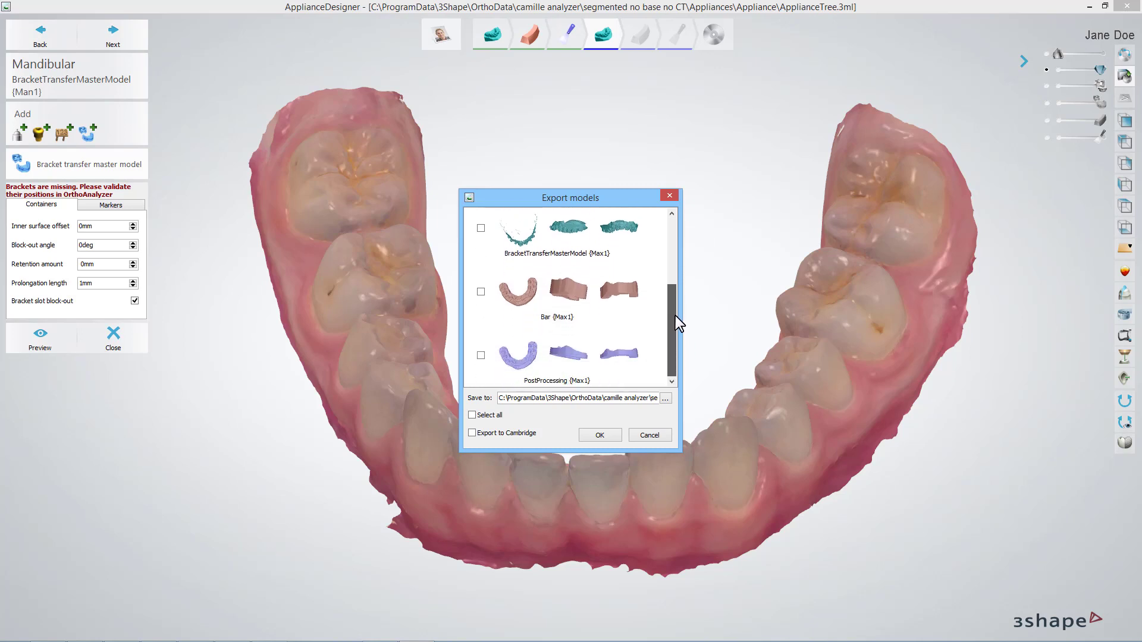
click(481, 355)
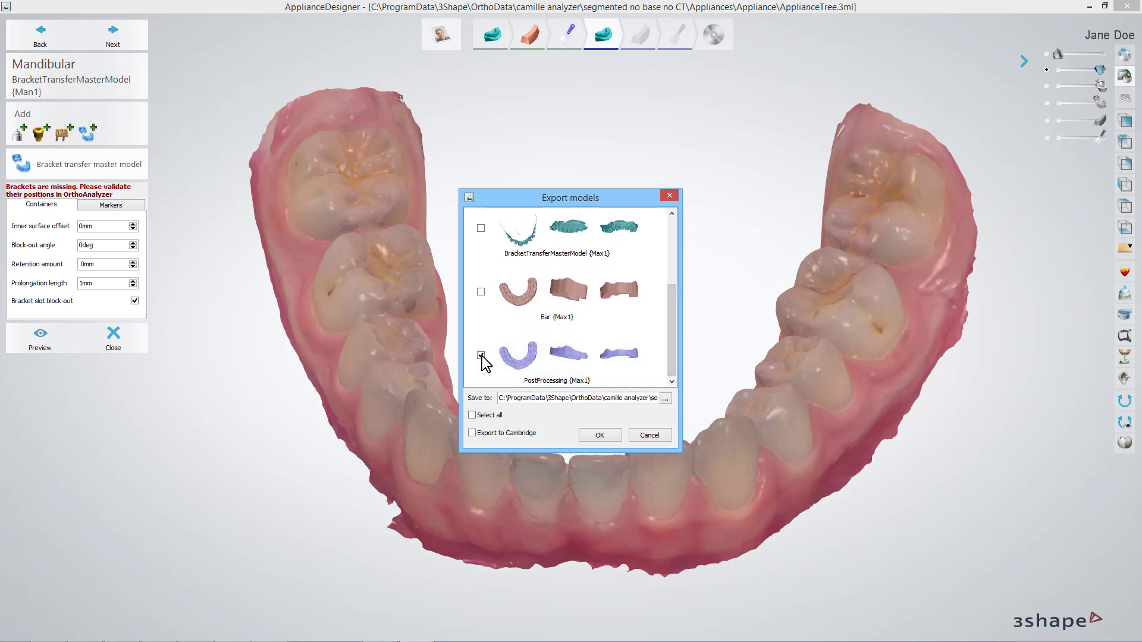
mouse_move(670, 330)
mouse_down()
mouse_move(673, 287)
mouse_move(673, 352)
mouse_up()
click(598, 435)
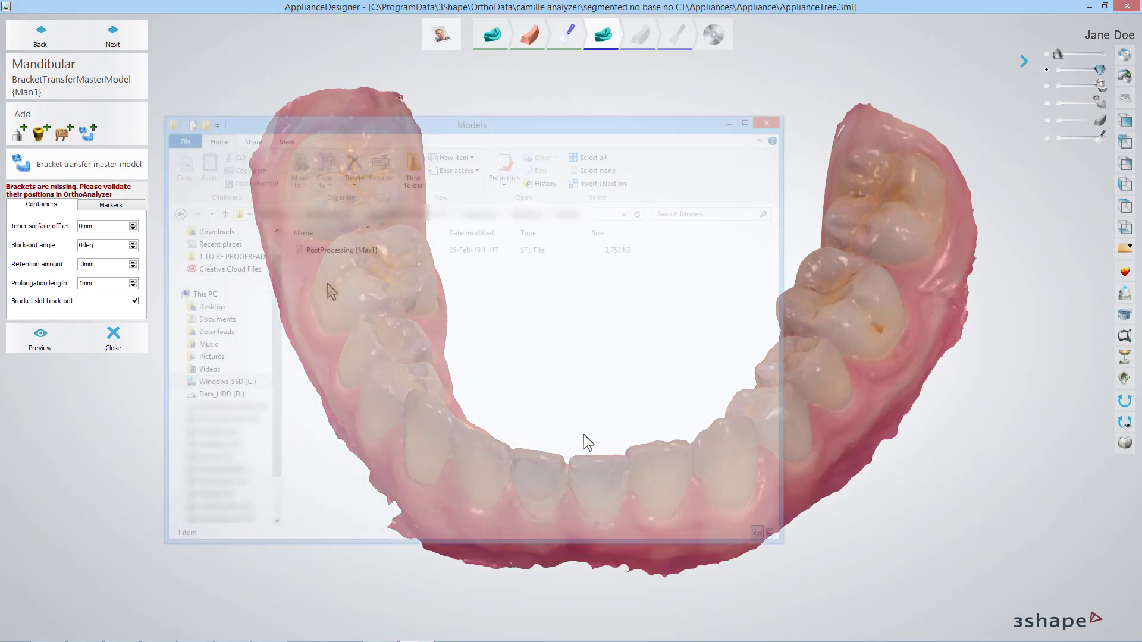
click(347, 256)
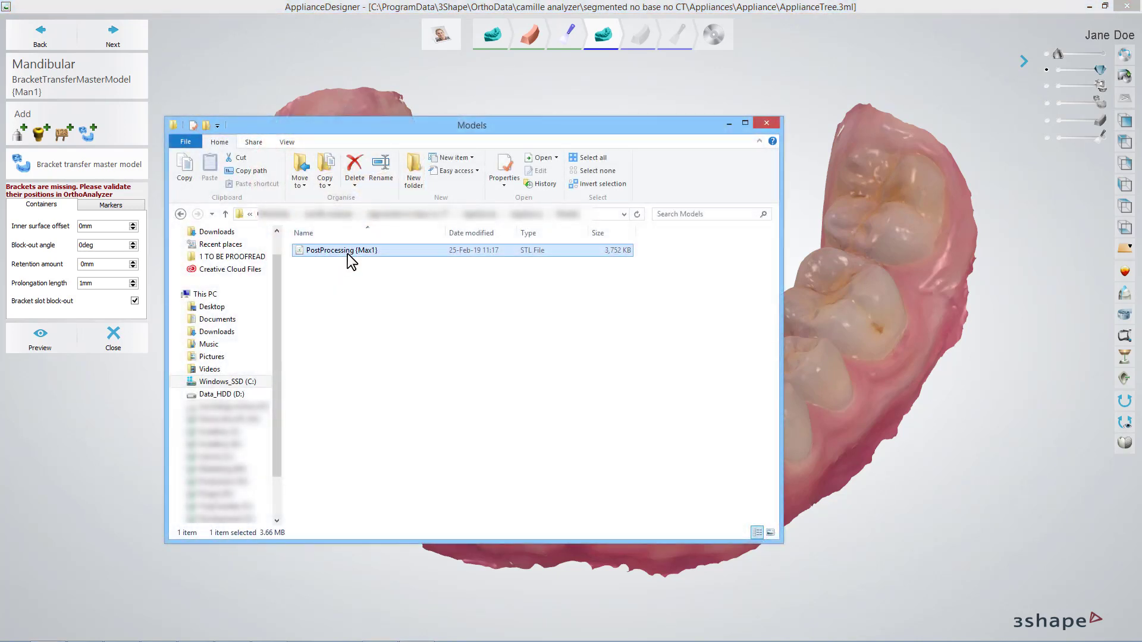